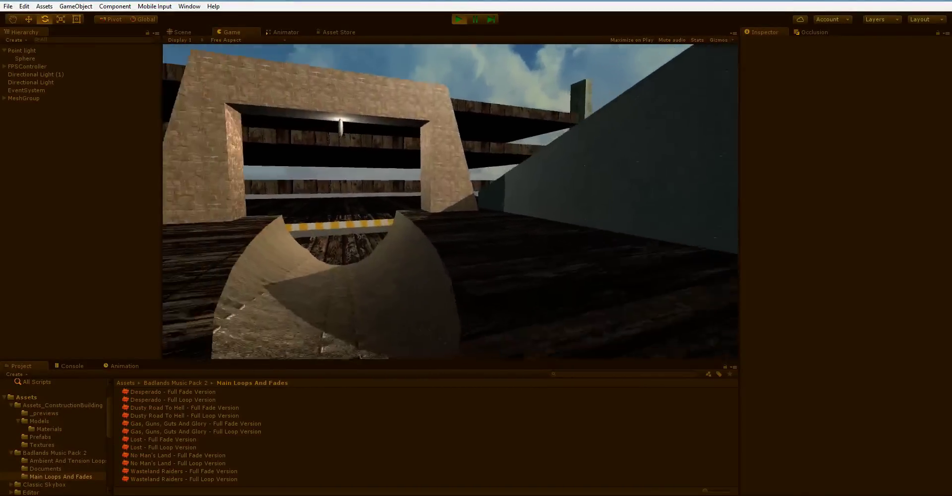
- Walk and jump through the running level to examine its ramps and wooden decks, and end the playtest
key("w")
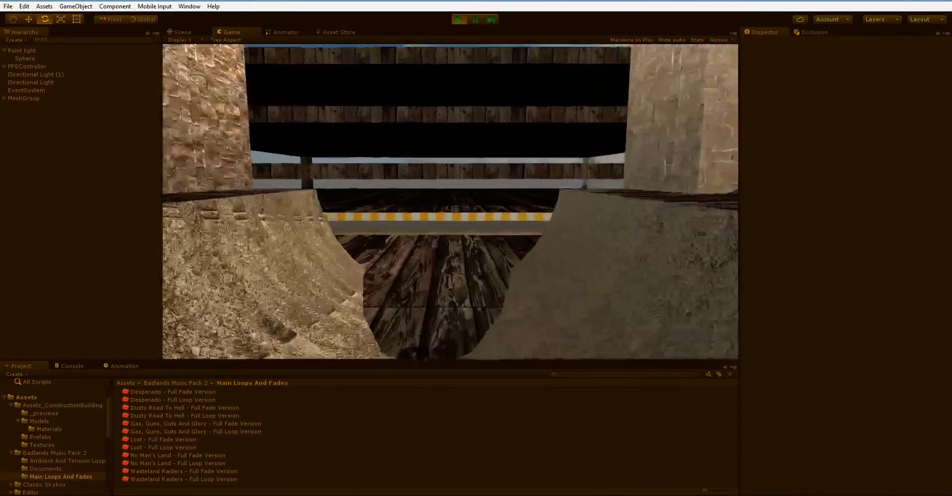
key("w")
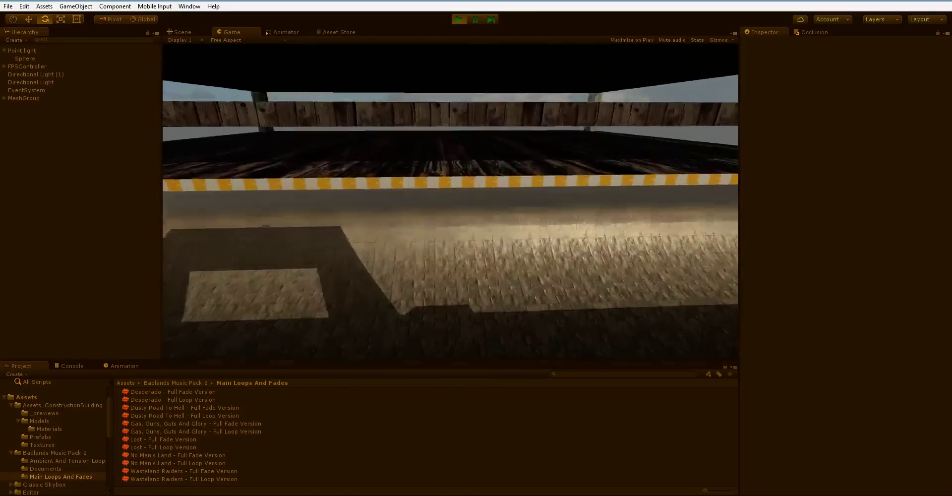
key("w")
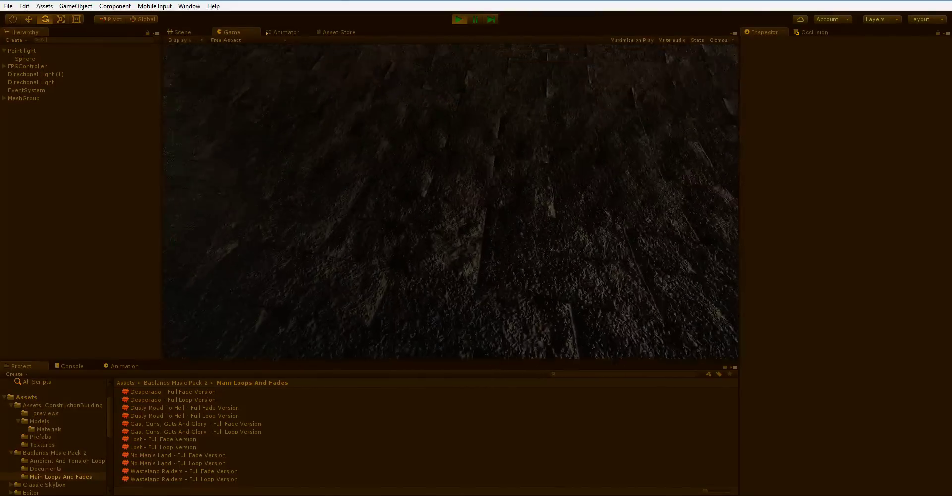
key("w")
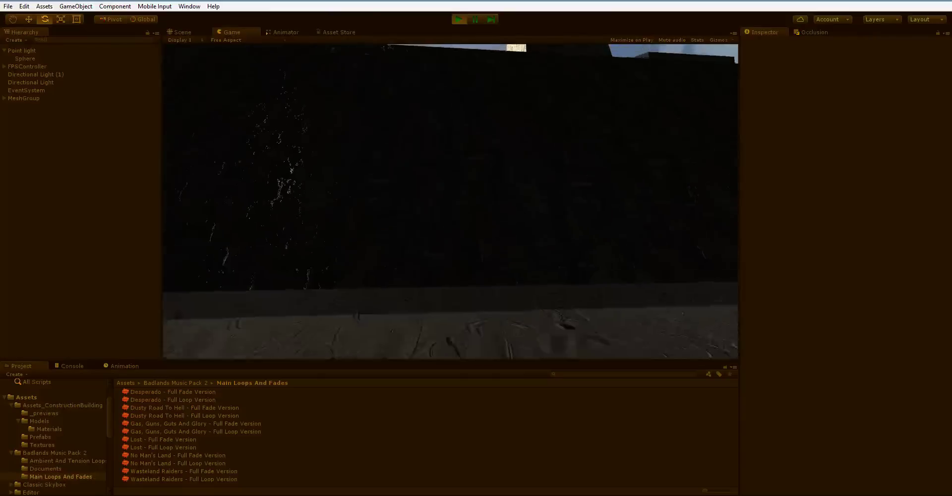
key("w")
key("space")
key("space")
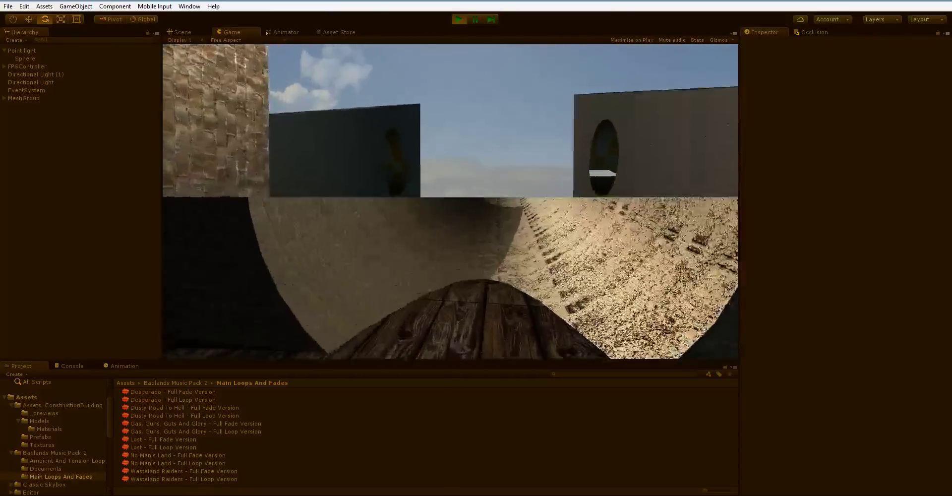
key("w")
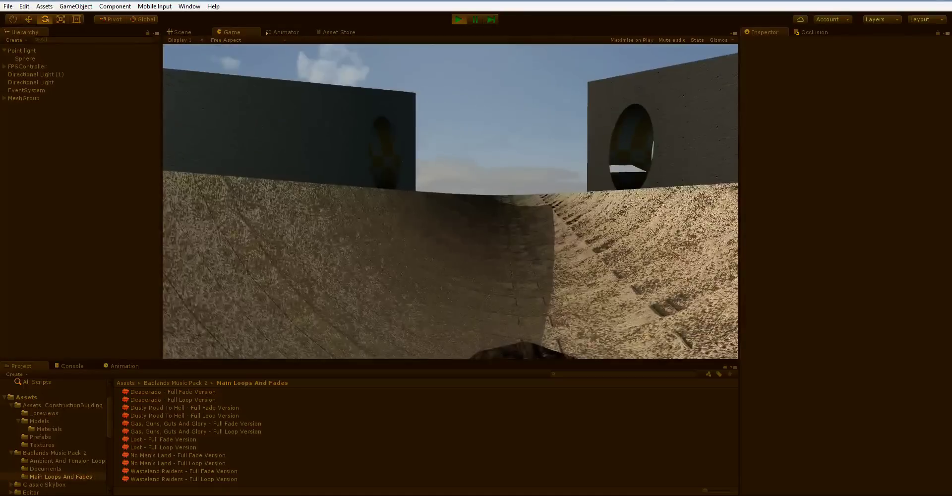
key("w")
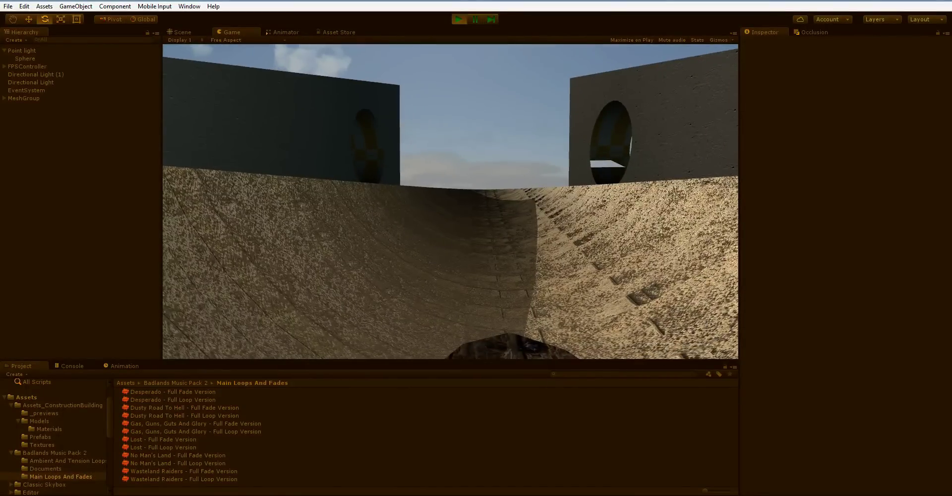
key("ctrl+p")
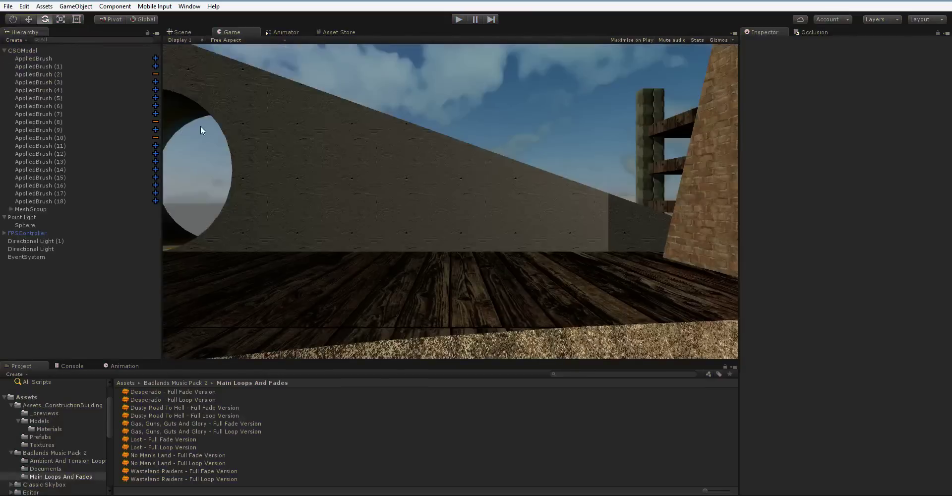
- Create a 3D capsule in the level and show it in the Scene view
left_click(72, 6)
mouse_move(68, 40)
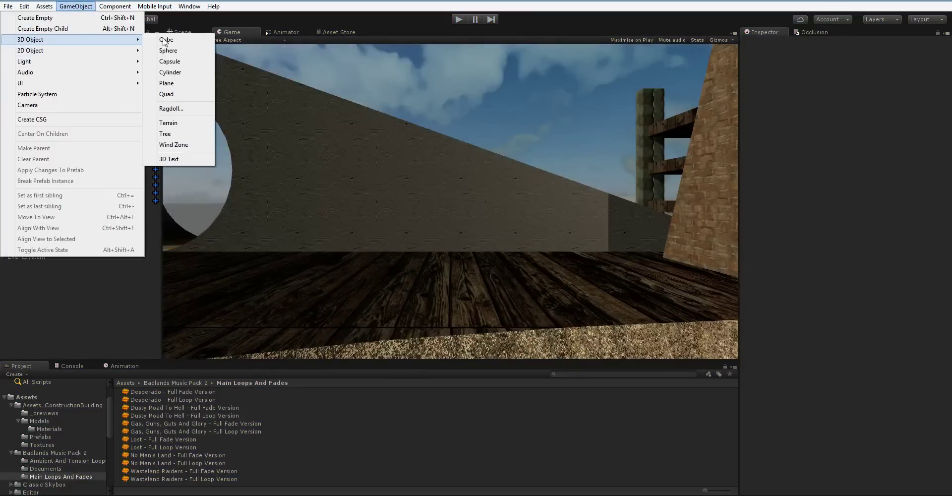
left_click(200, 61)
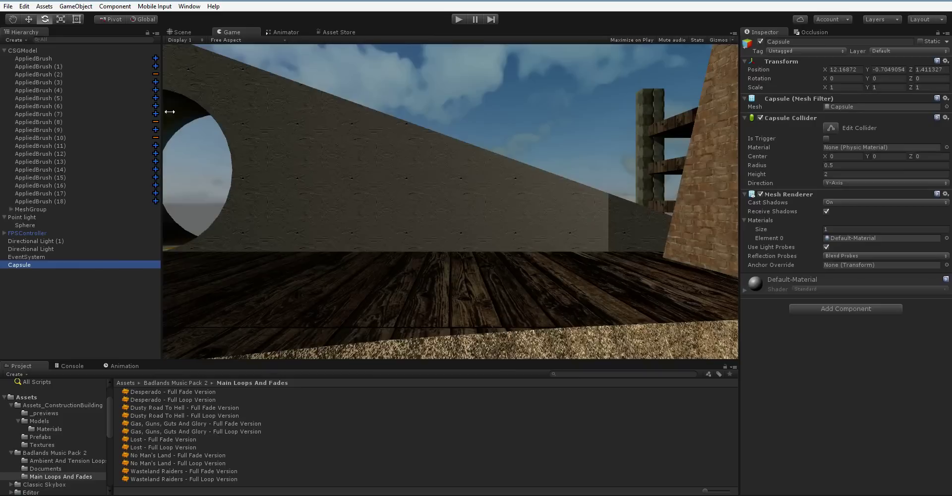
left_click(196, 30)
right_click_drag(385, 184, 314, 158)
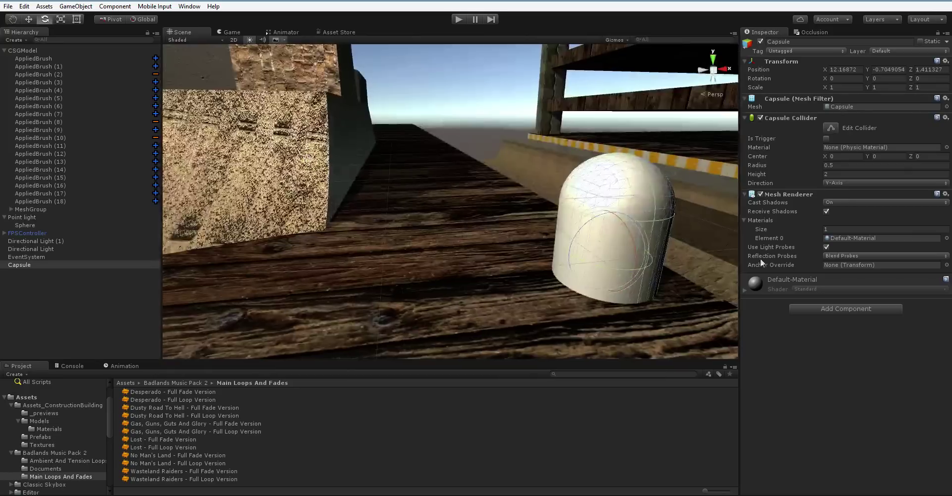
- Add an Audio Source to the capsule and assign the clip "Desperado - Full Loop Version"
left_click(845, 308)
left_click(837, 341)
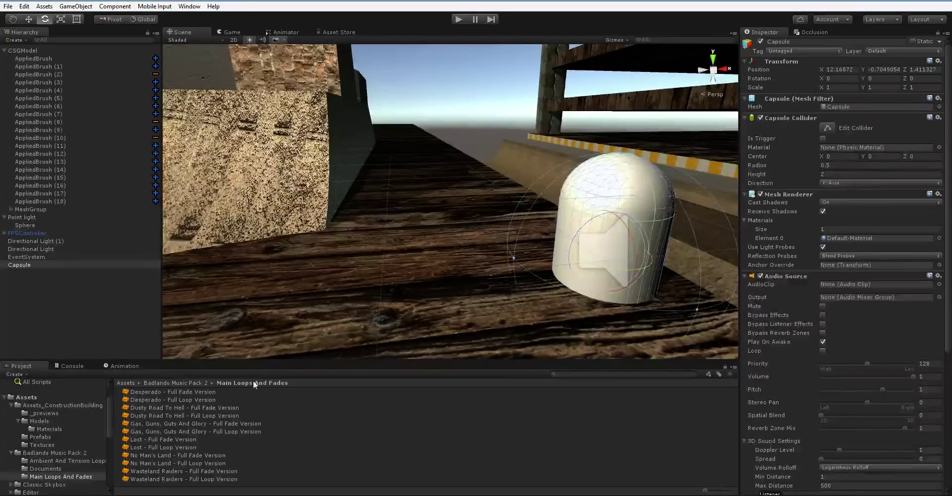
left_click_drag(205, 399, 901, 283)
right_click_drag(529, 308, 408, 243)
key("f")
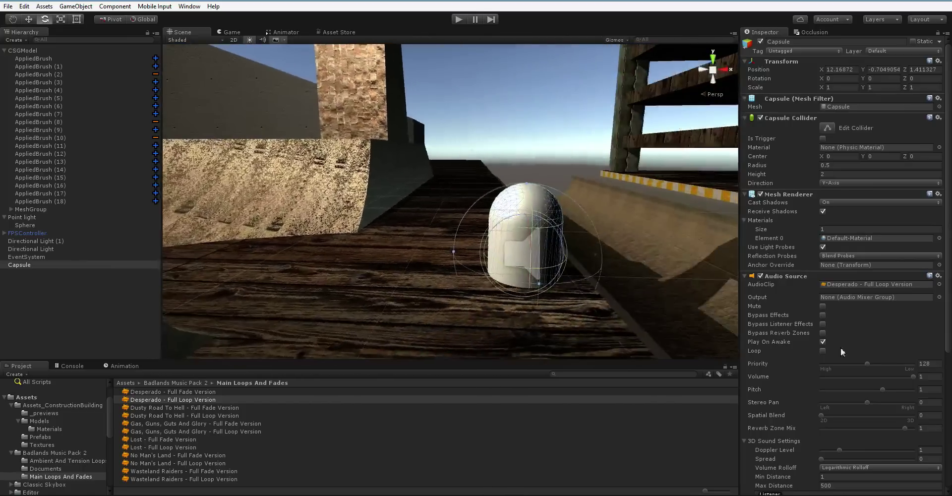
- Set the capsule's Audio Source to a Spatial Blend of 1 and a Doppler Level of 0
scroll(873, 369, "down", 4)
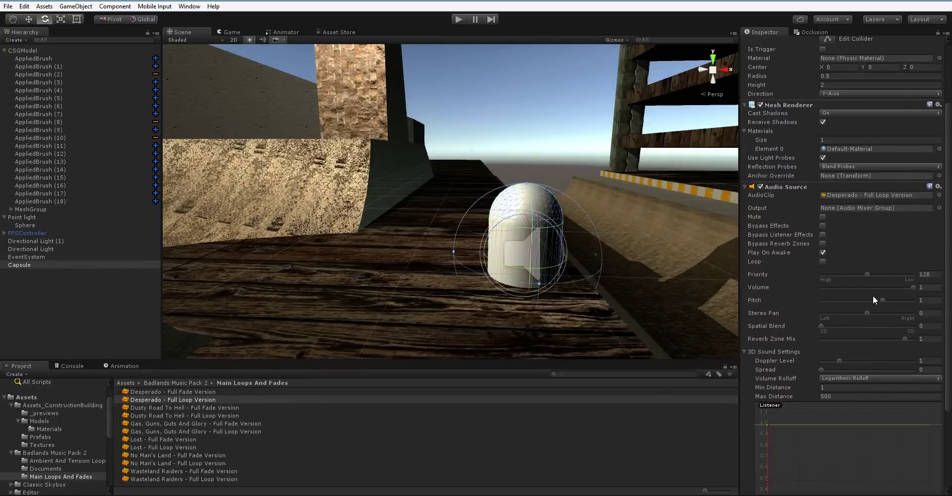
left_click_drag(821, 326, 914, 326)
left_click_drag(842, 361, 755, 364)
- Playtest the level by walking up to the capsule to hear its spatial audio, and stop the game
left_click(458, 19)
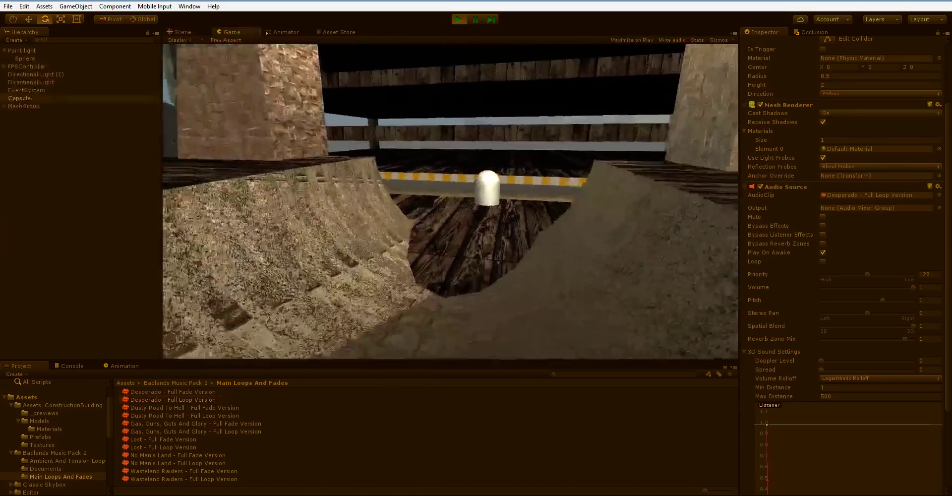
key("w")
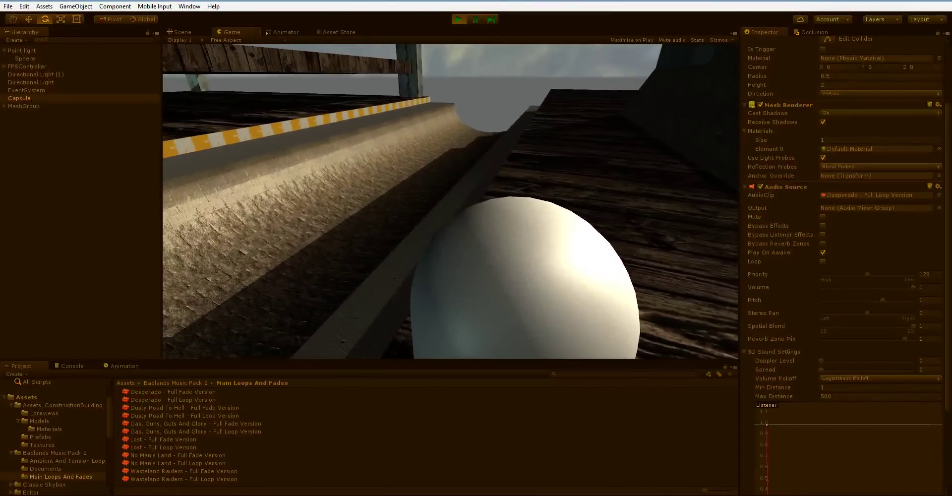
key("ctrl+p")
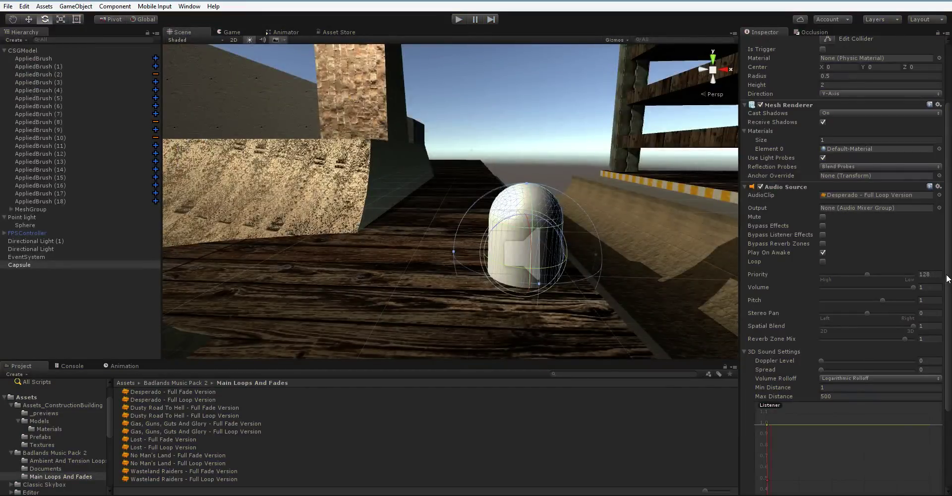
- Disable Play On Awake and enable Loop on the capsule's Audio Source
left_click(822, 252)
left_click(822, 261)
right_click_drag(606, 227, 759, 232)
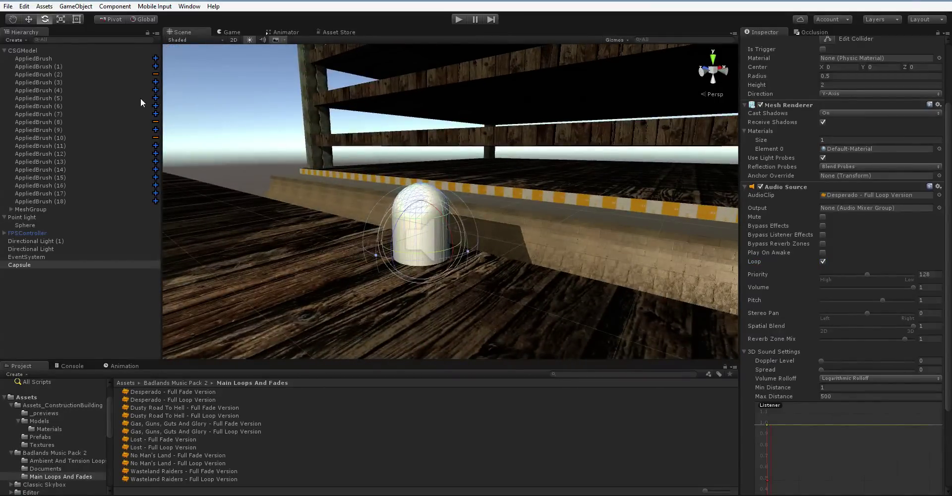
- Create a UI Canvas and add a Button as its child
left_click(60, 6)
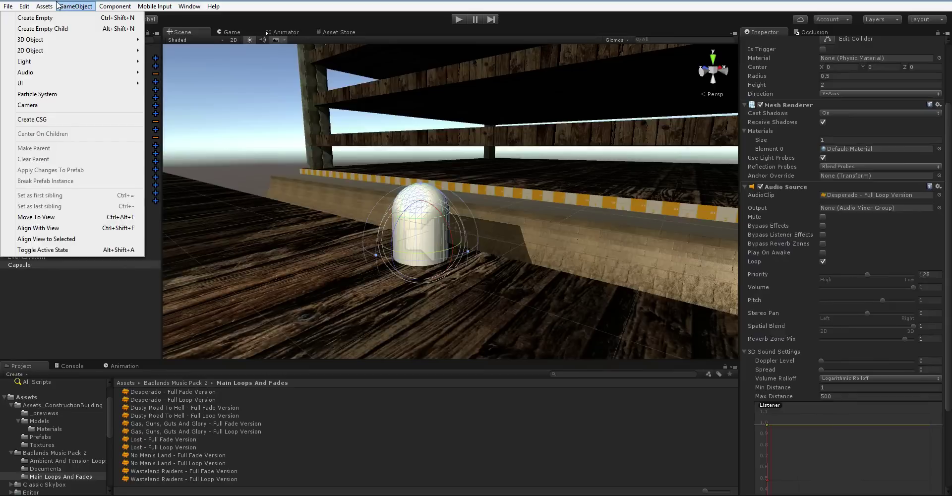
mouse_move(96, 84)
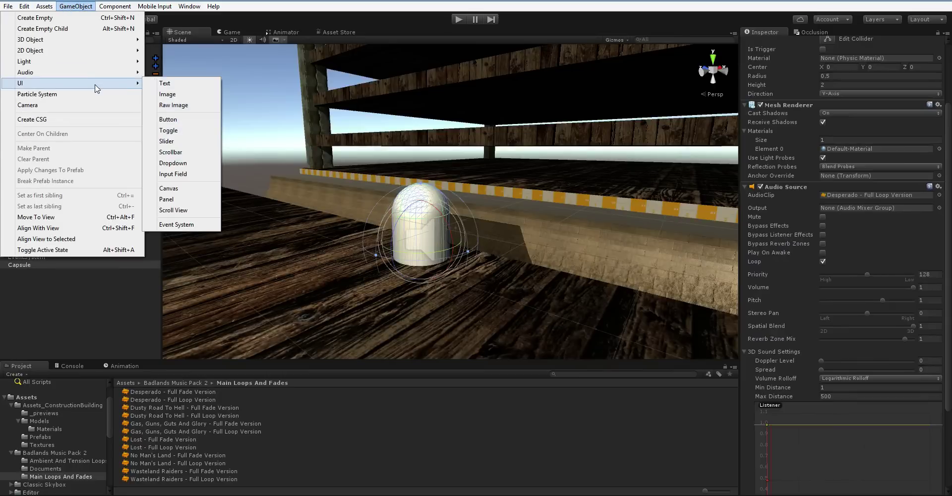
left_click(179, 190)
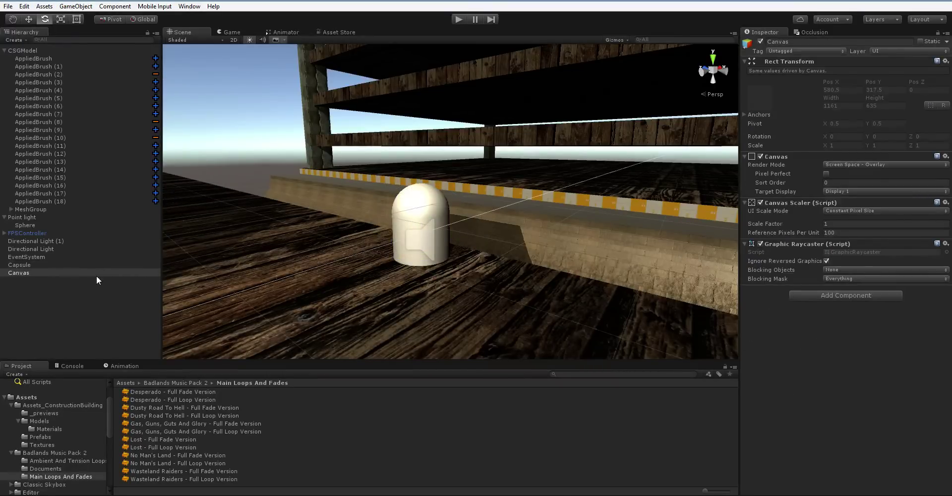
right_click(97, 276)
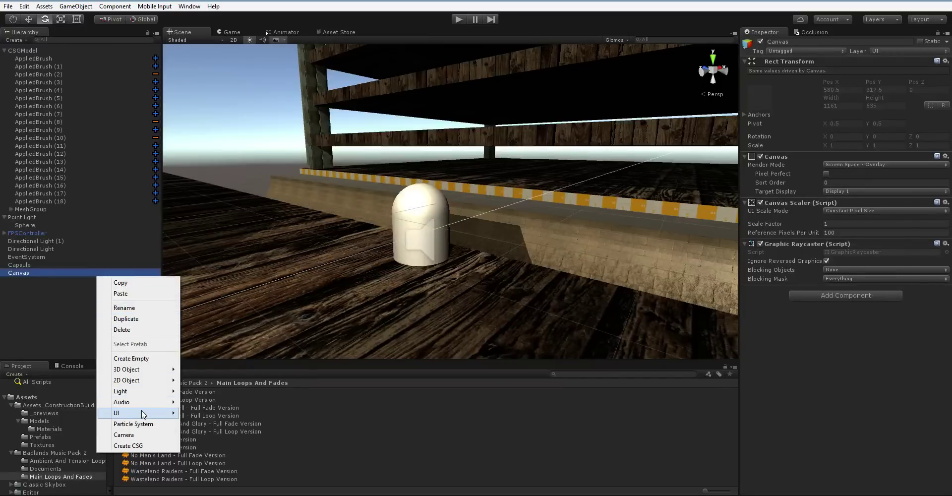
mouse_move(143, 415)
left_click(54, 315)
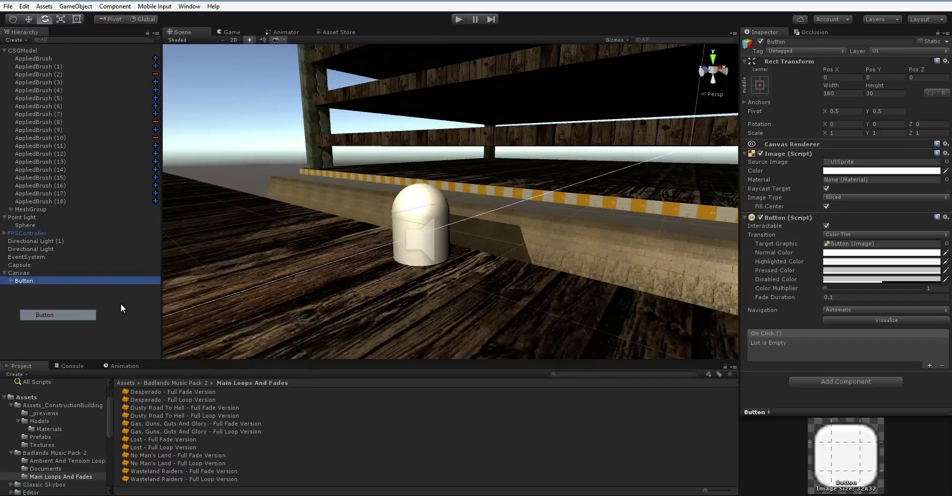
- Stretch the Button's anchors and position in both directions to fill the Canvas, and check it in the Game view
left_click(759, 85)
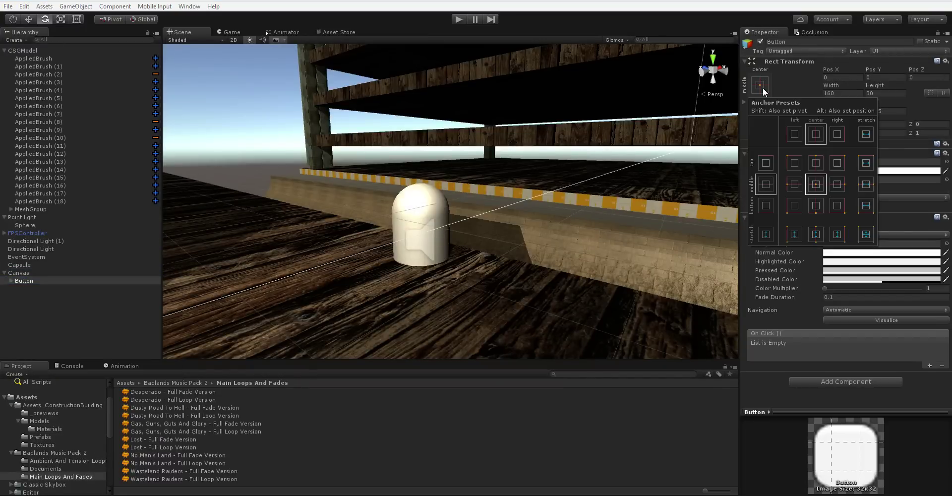
left_click(867, 232, "alt")
scroll(595, 163, "down", 10)
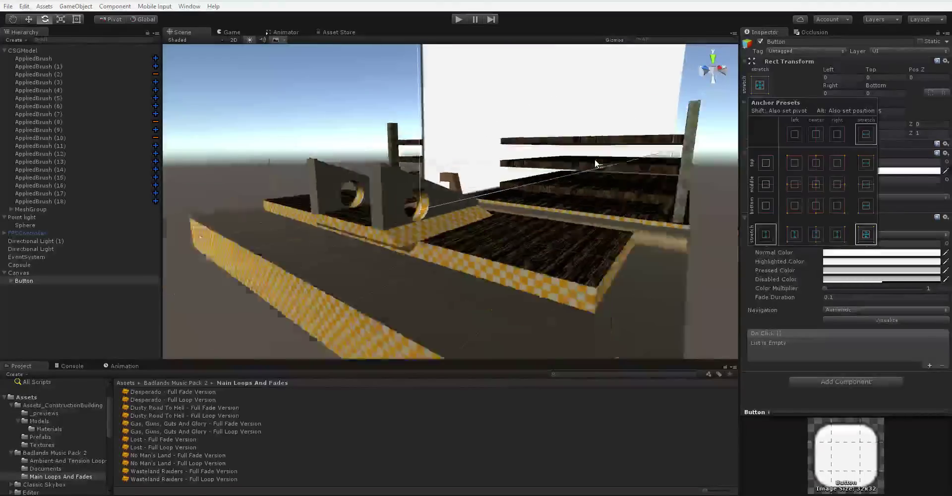
scroll(594, 160, "down", 5)
left_click(228, 31)
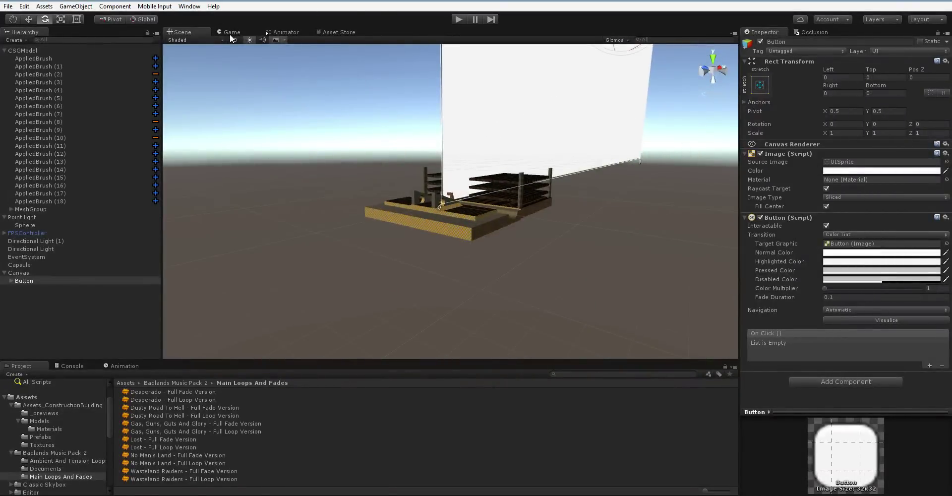
left_click(230, 33)
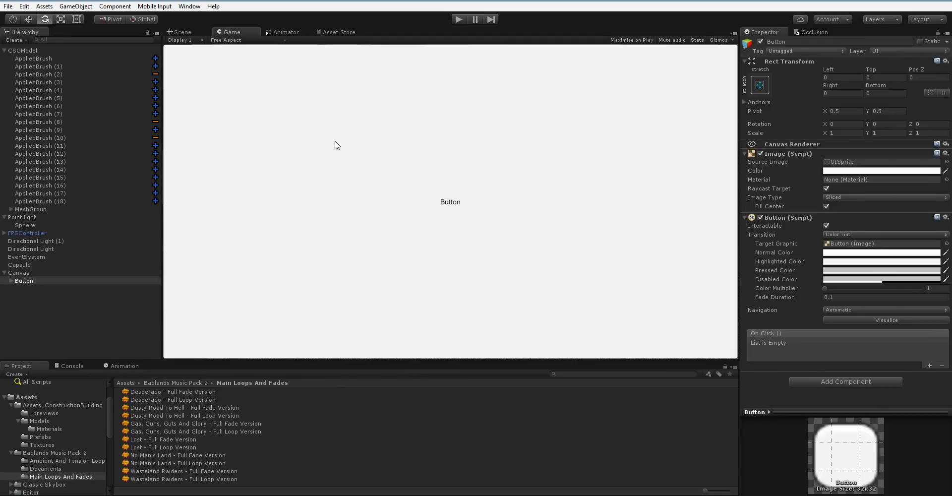
left_click(184, 31)
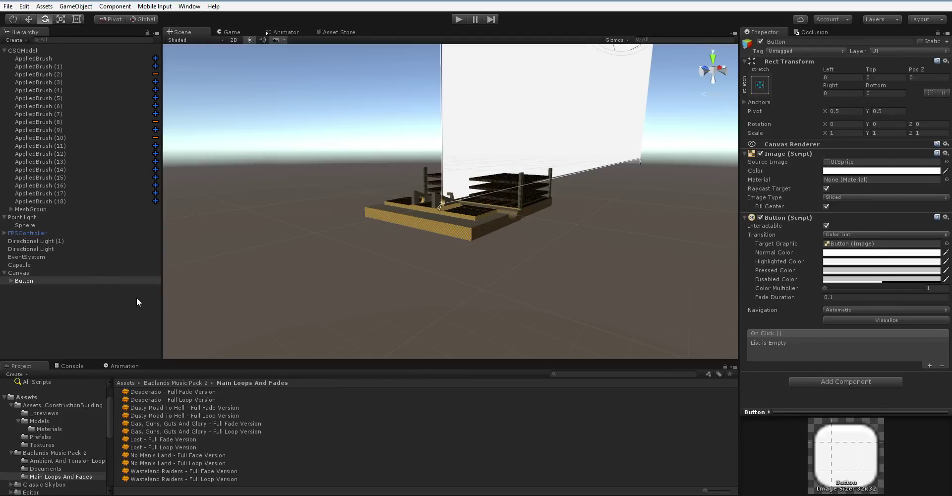
- Change the Canvas render mode to World Space
left_click(102, 274)
left_click(862, 165)
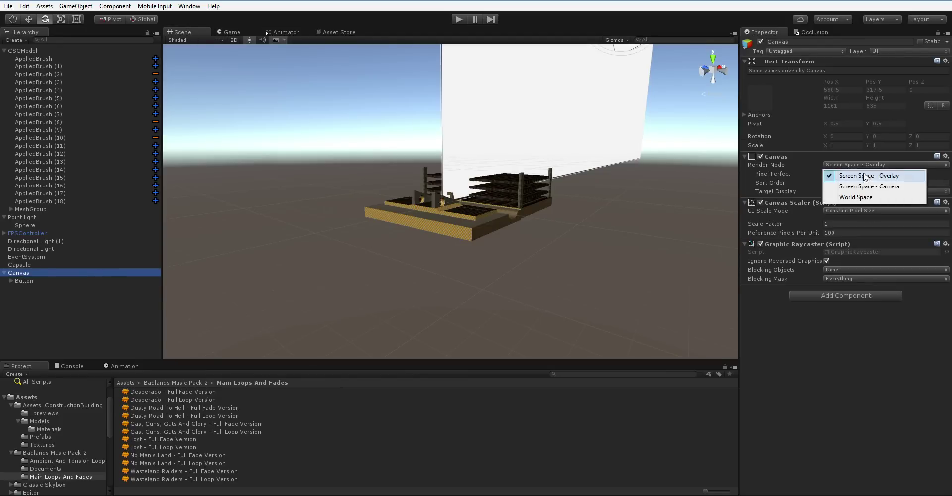
left_click(861, 197)
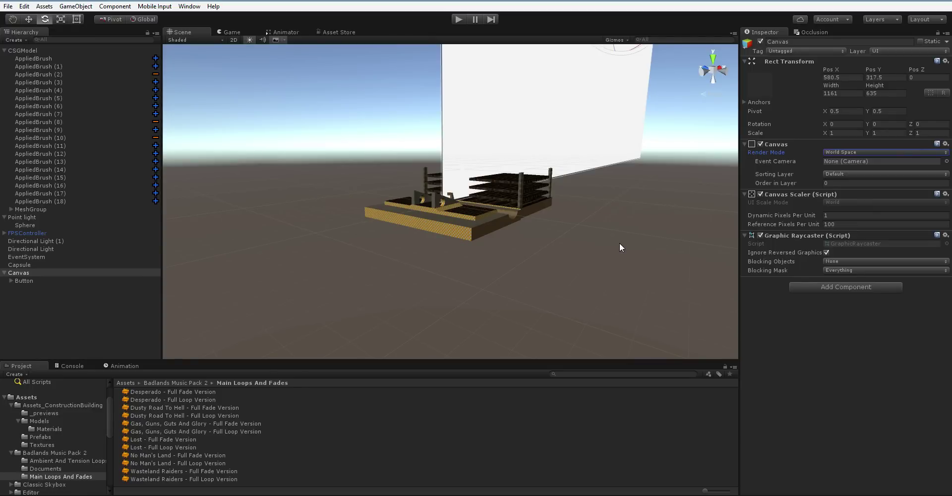
- Scale the Canvas to 0.01 on the X, Y and Z axes
left_click(838, 133)
type(".01")
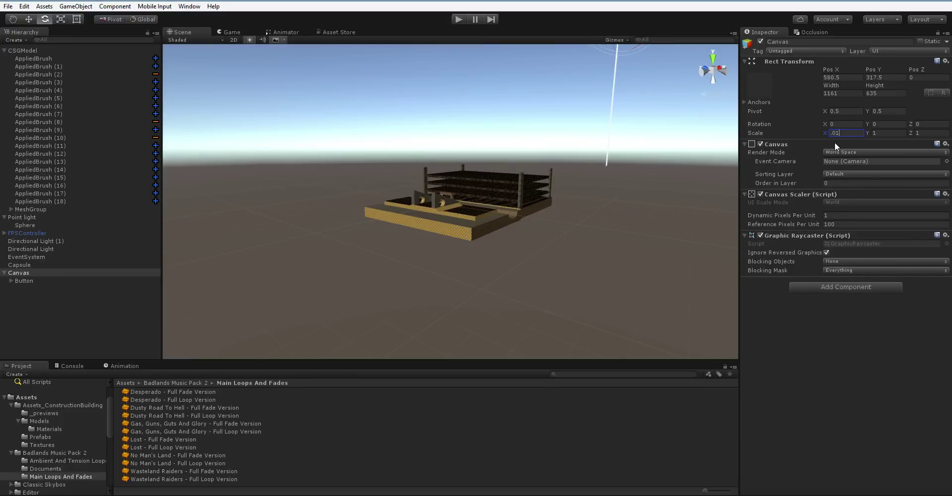
key("Tab")
type(".01")
key("Tab")
type(".01")
key("Return")
- Make the Canvas a child of the Capsule and set its X, Y and Z position to 0
double_click(33, 272)
left_click_drag(63, 271, 28, 264)
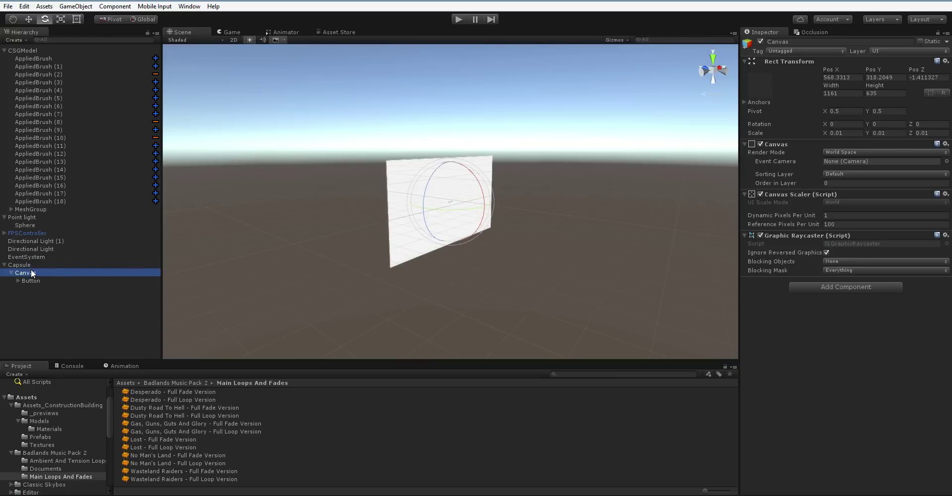
left_click(854, 76)
type("0")
key("Tab")
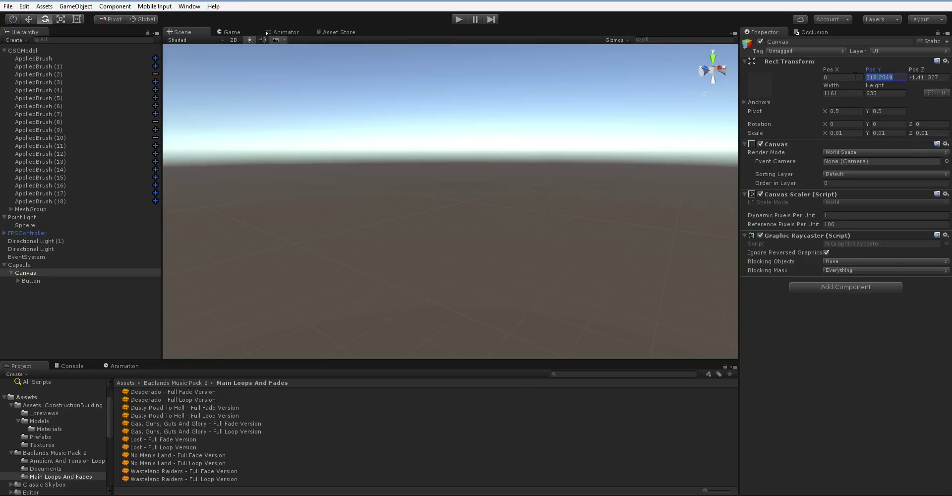
type("0")
key("Tab")
type("0")
- Size the Canvas to a width of 300 and a height of 100, and frame it in the Scene view
key("Tab")
type("300")
key("Tab")
type("100")
double_click(63, 273)
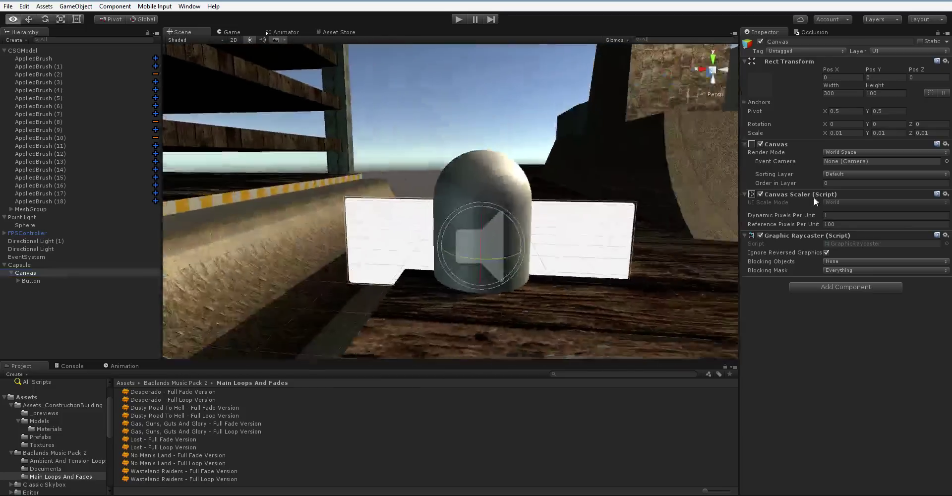
- Reduce the Canvas width to 100
left_click_drag(814, 198, 669, 206, "alt")
left_click(847, 92)
type("100")
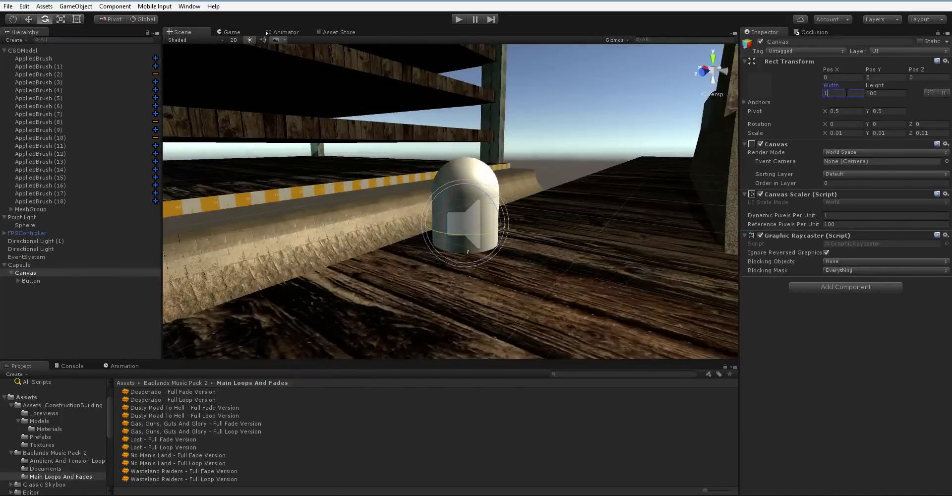
- Set the Canvas height to 30
key("Tab")
type("30")
- Move the Canvas out of the capsule to X -0.5 and rotate it about 90 degrees around Y
left_click(28, 19)
left_click_drag(434, 223, 448, 228)
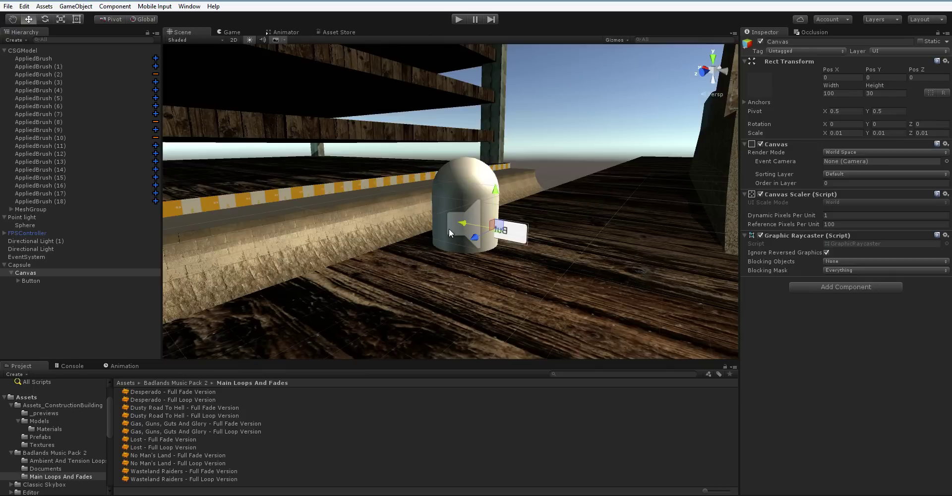
left_click(44, 19)
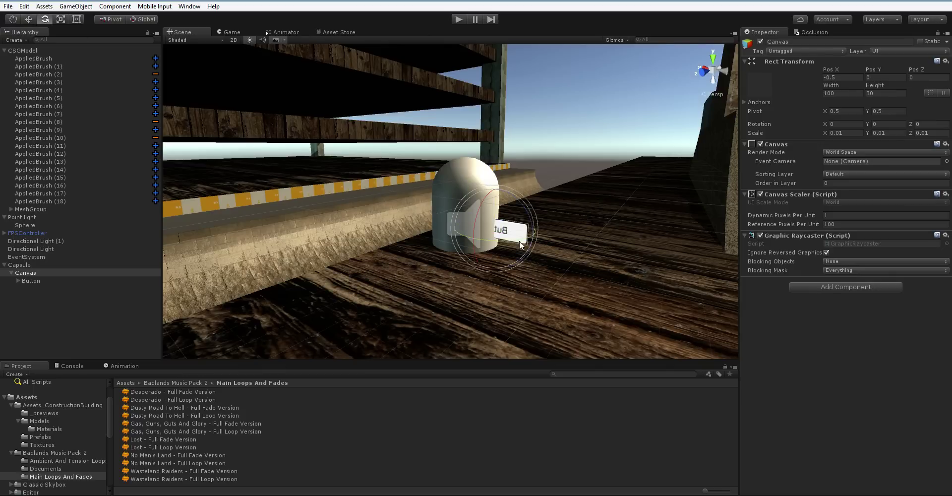
left_click_drag(519, 240, 420, 263)
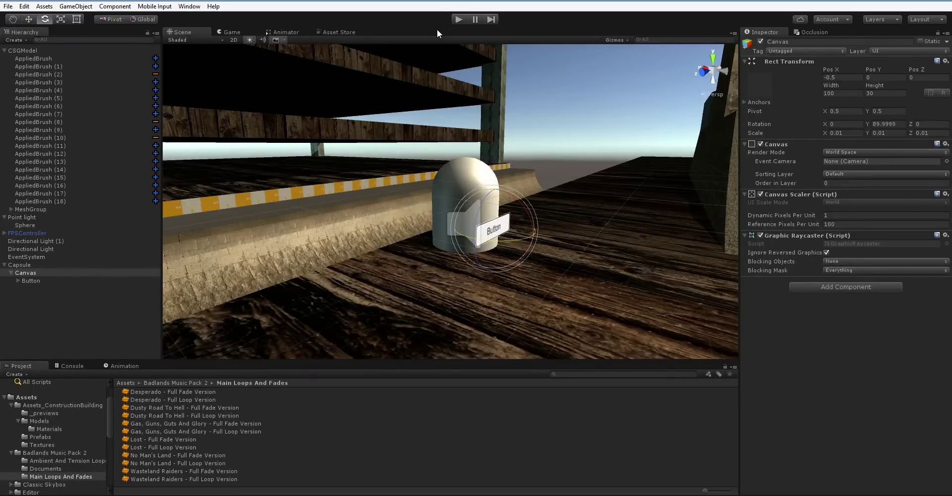
- Play-test the scene by walking up to the capsule and activating its button, and stop the game
left_click(458, 19)
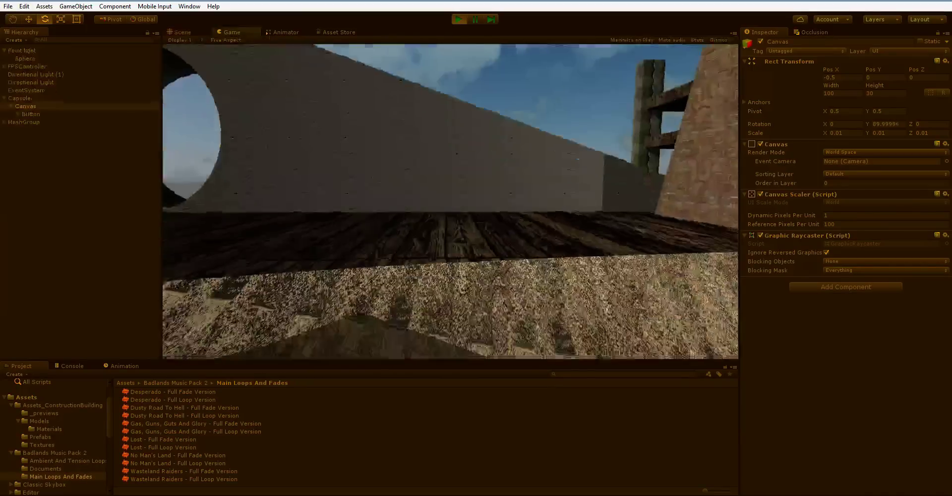
key("w")
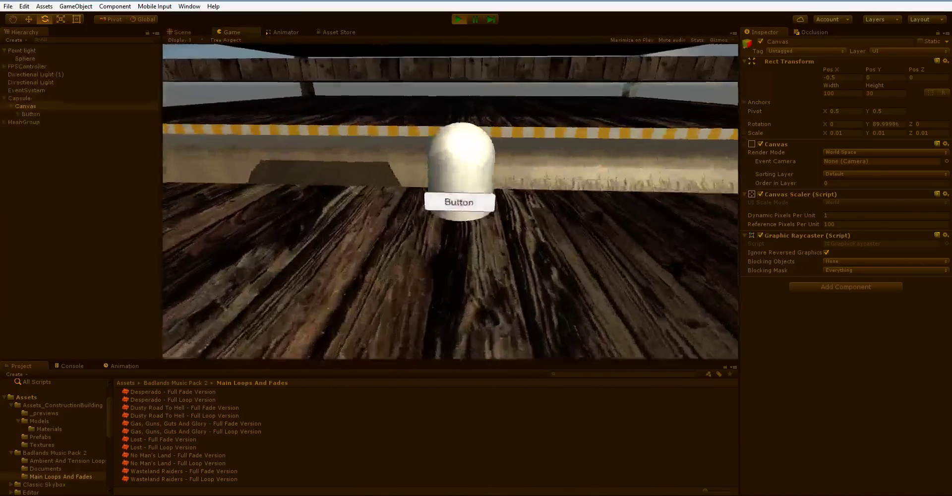
key("s")
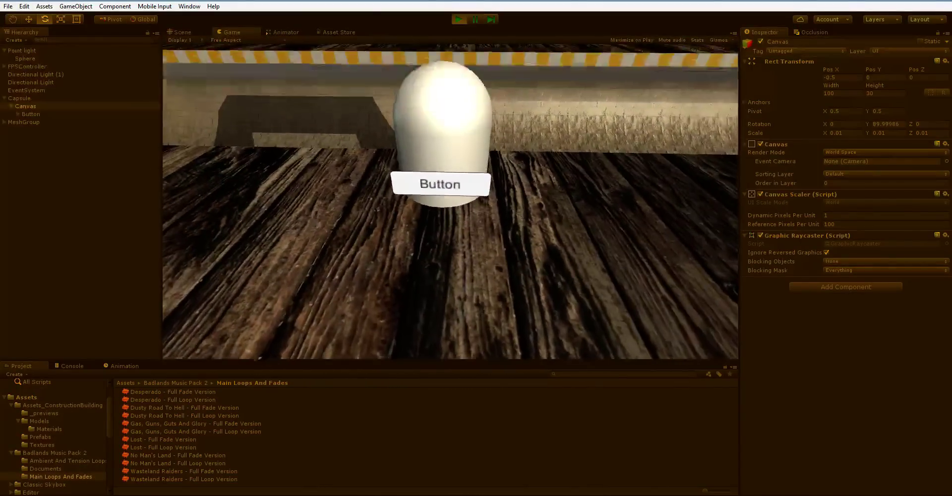
left_click(450, 200)
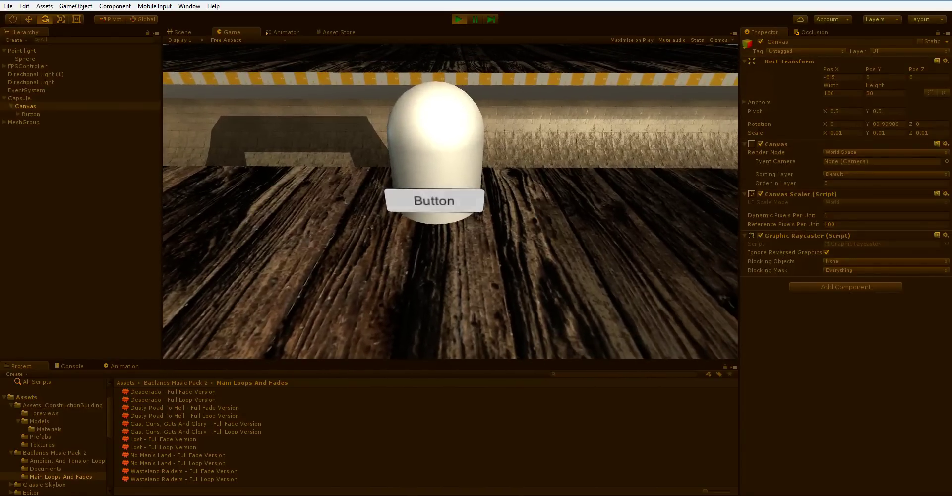
key("s")
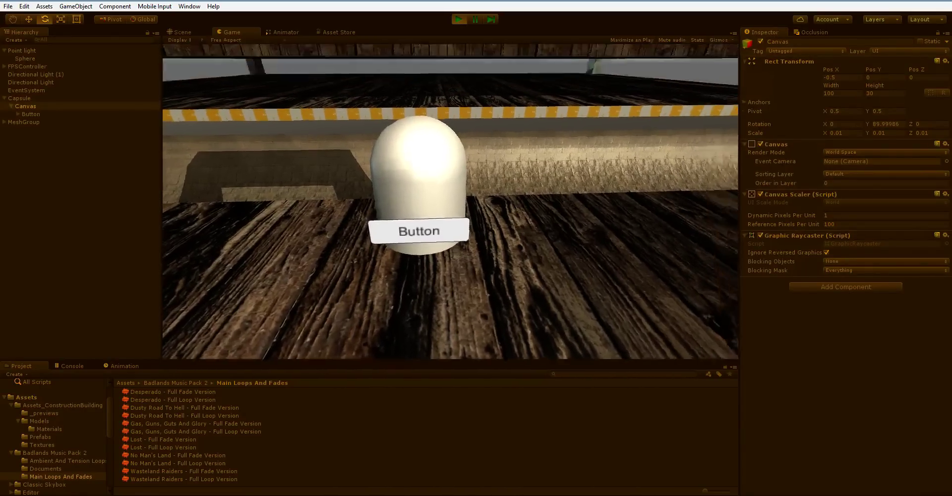
key("w")
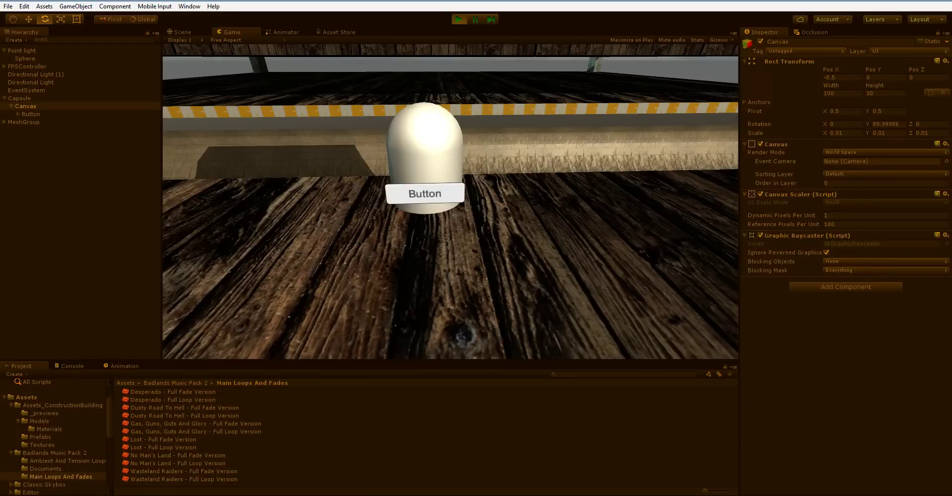
key("ctrl+p")
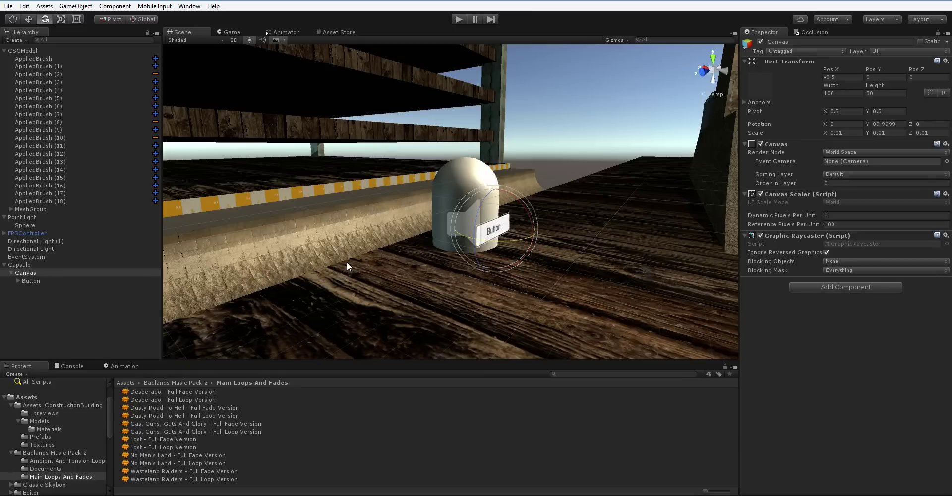
- Inspect the EventSystem's input settings and increase the project's Input Manager axes size to 19
left_click(48, 257)
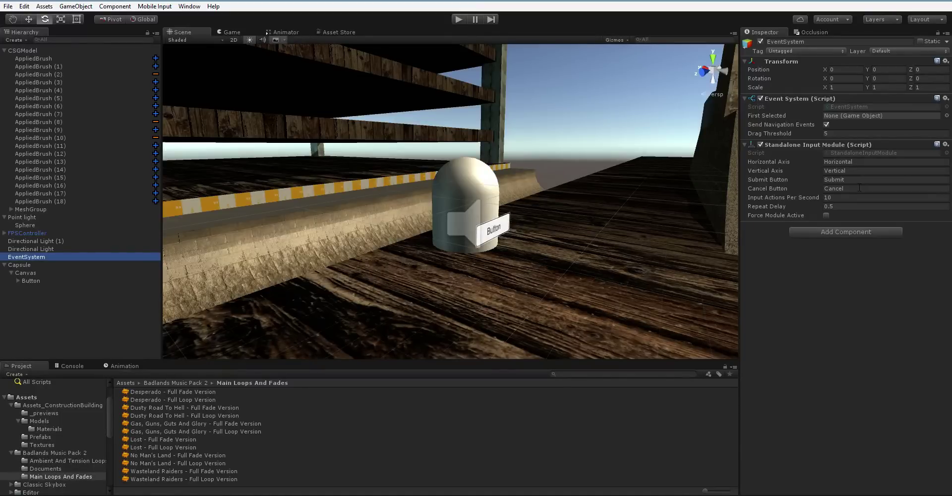
left_click(44, 6)
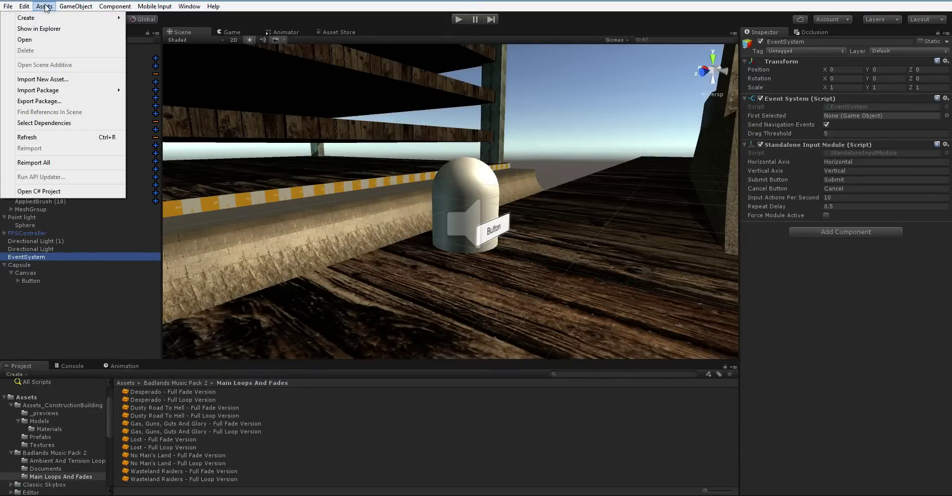
mouse_move(75, 6)
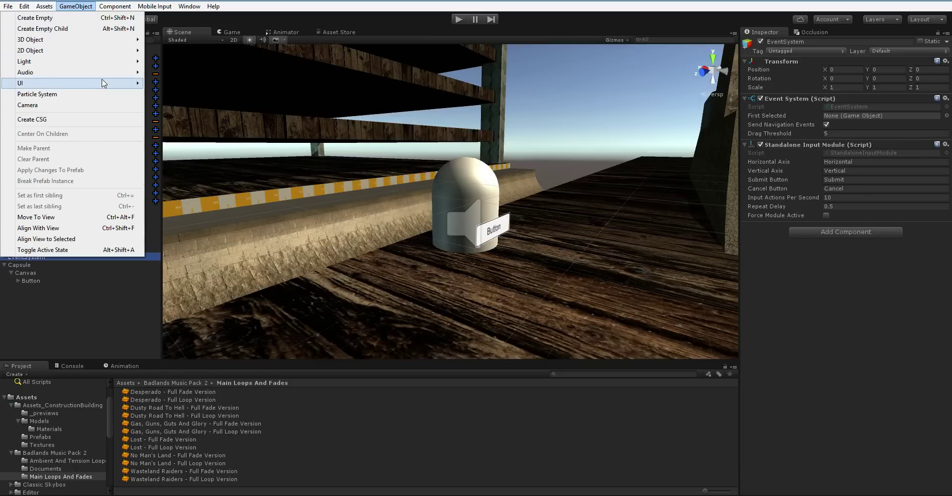
mouse_move(23, 6)
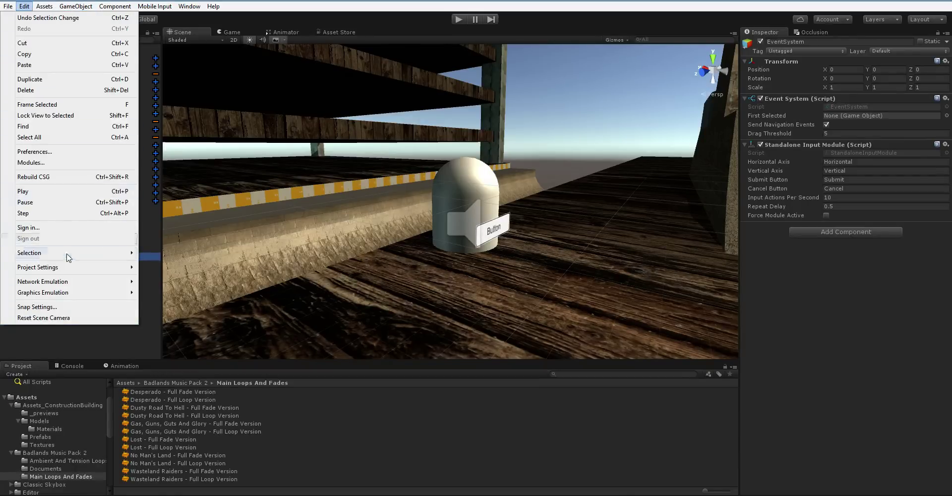
mouse_move(70, 267)
left_click(161, 268)
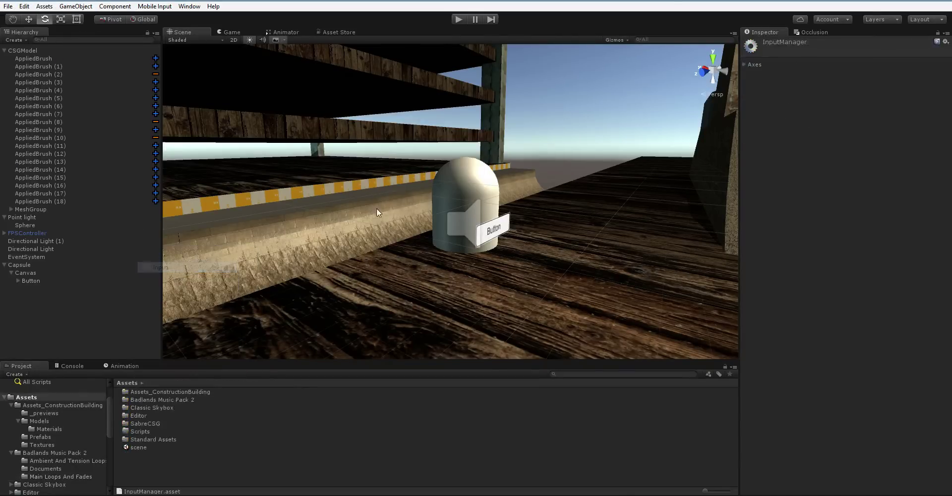
left_click(755, 64)
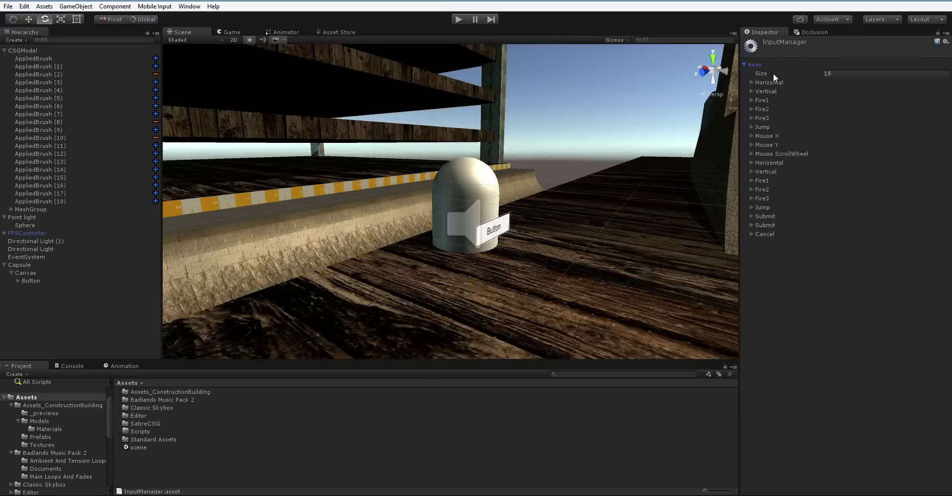
left_click(833, 72)
key("Return")
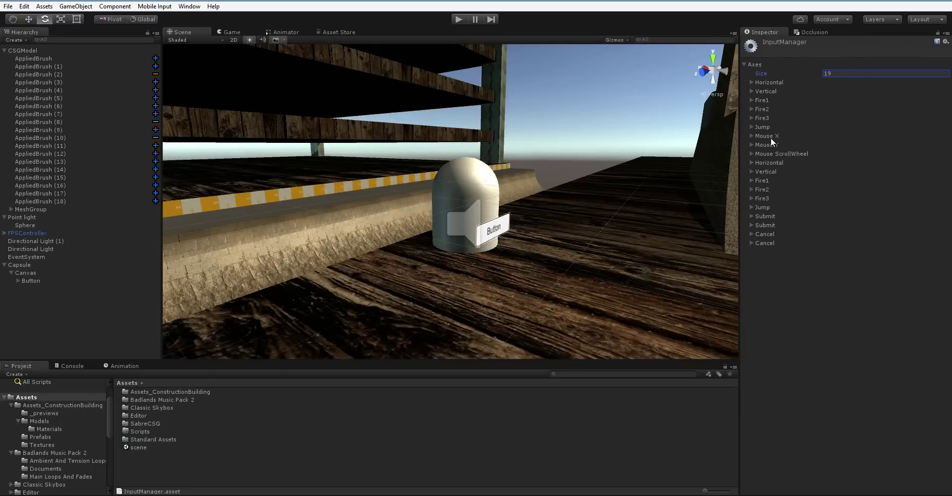
- Name the newly added last input axis Dummy and clear its Positive Button
left_click(750, 242)
left_click(811, 251)
type("Dummy")
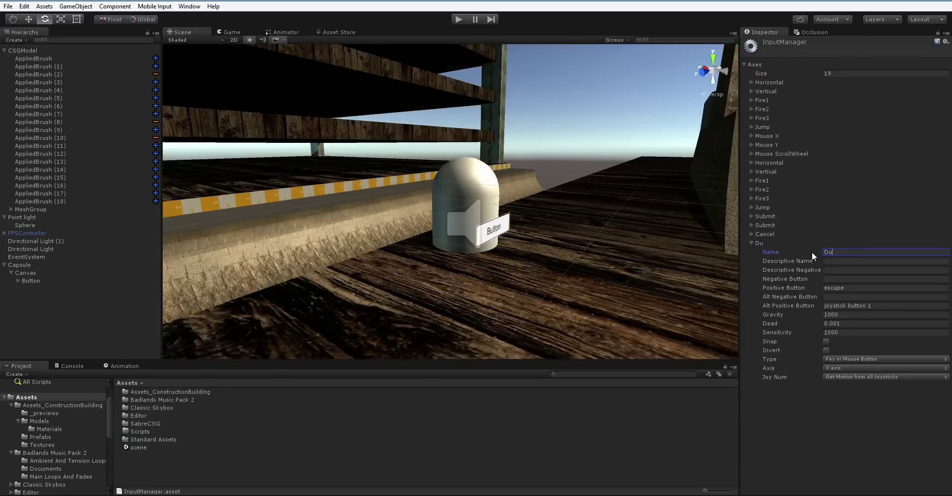
left_click(861, 287)
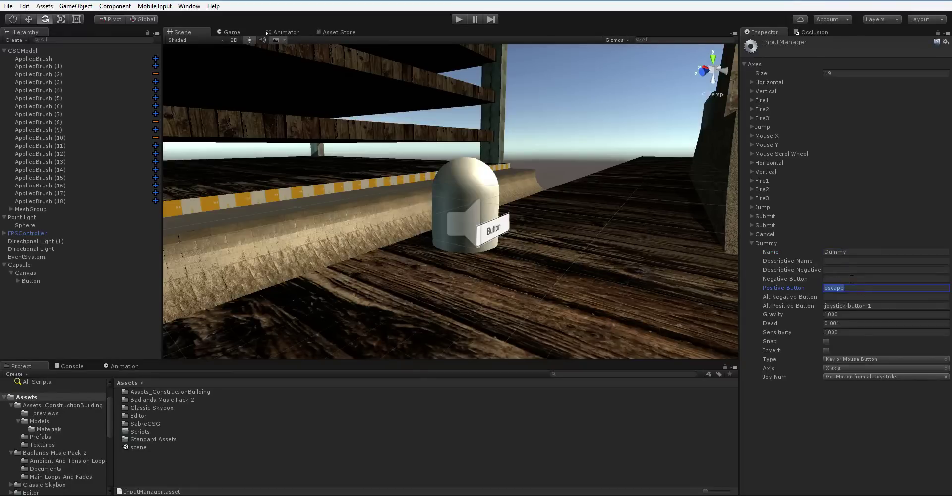
key("BackSpace")
left_click(87, 285)
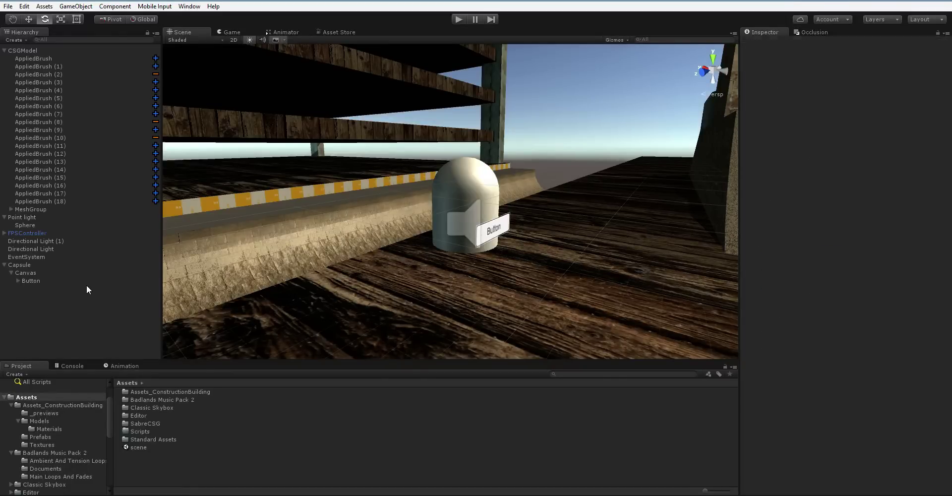
- Set the Horizontal Axis and Vertical Axis of the EventSystem's Standalone Input Module to Dummy
left_click(37, 255)
left_click(839, 162)
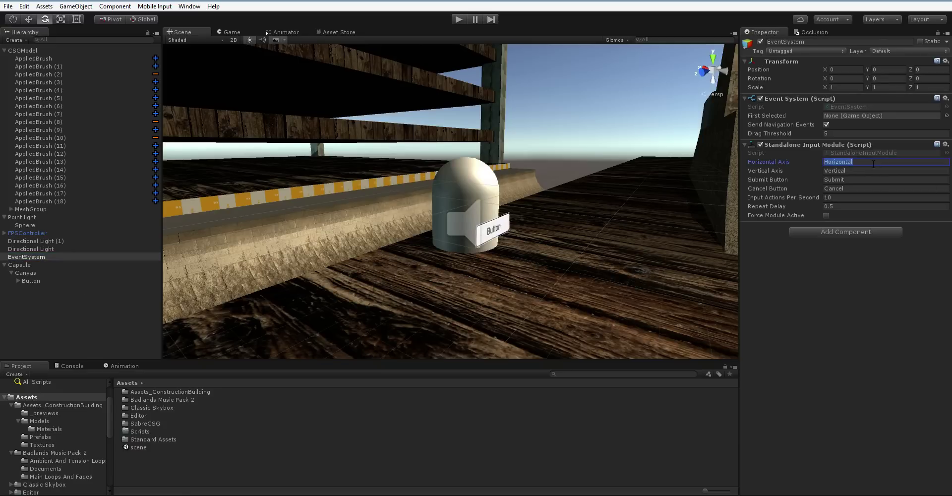
type("Dummy")
key("Tab")
type("Dummy")
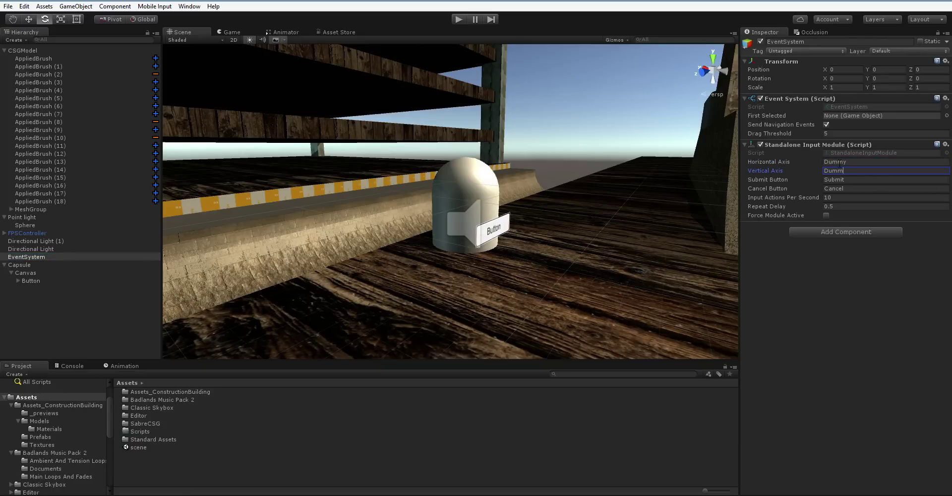
key("Tab")
type("Dummy")
key("Tab")
key("shift+Tab")
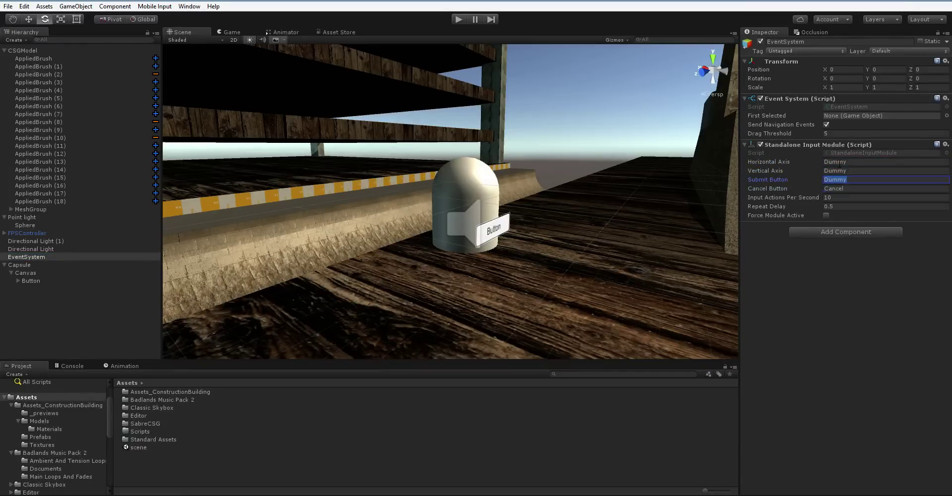
type("Submit")
key("Return")
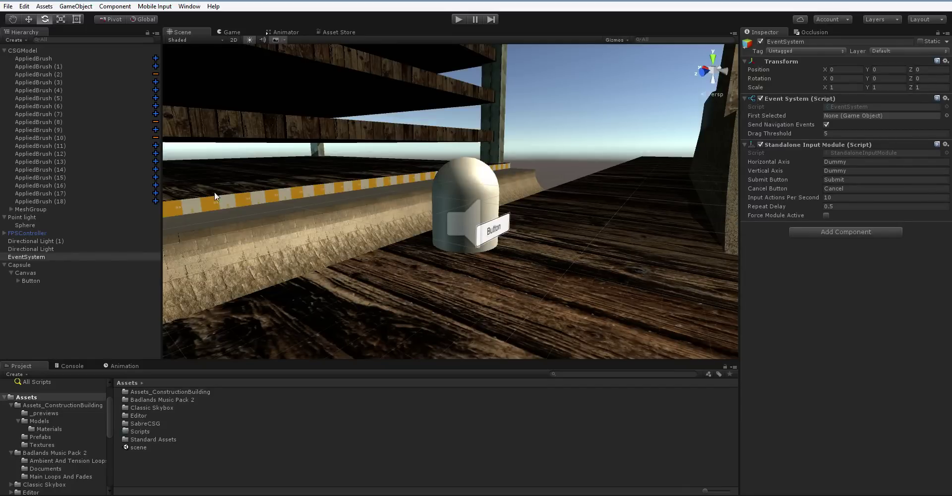
- Add an On Click event to the Canvas's Button and assign the Capsule as its target object
left_click(113, 273)
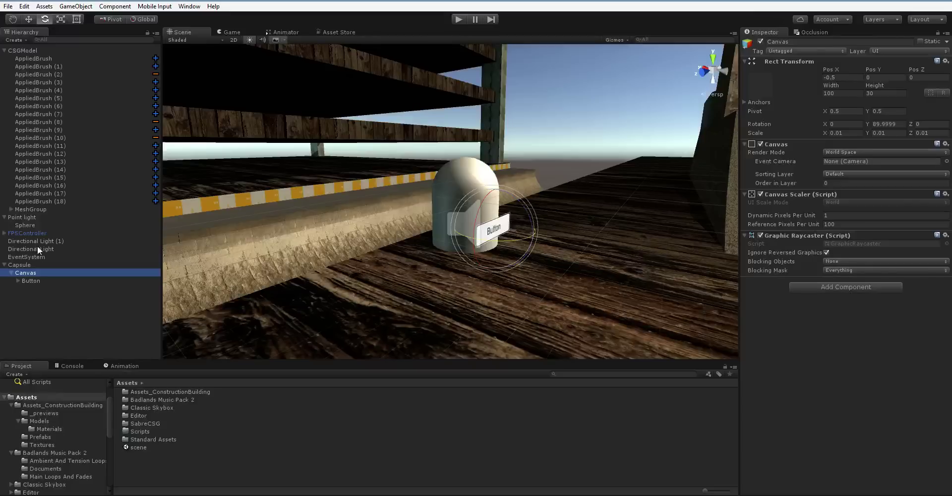
left_click(30, 280)
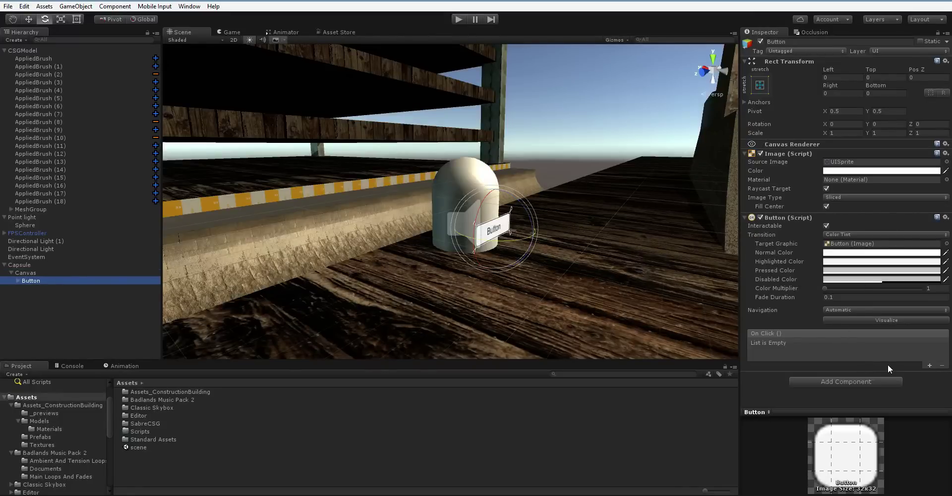
left_click(929, 365)
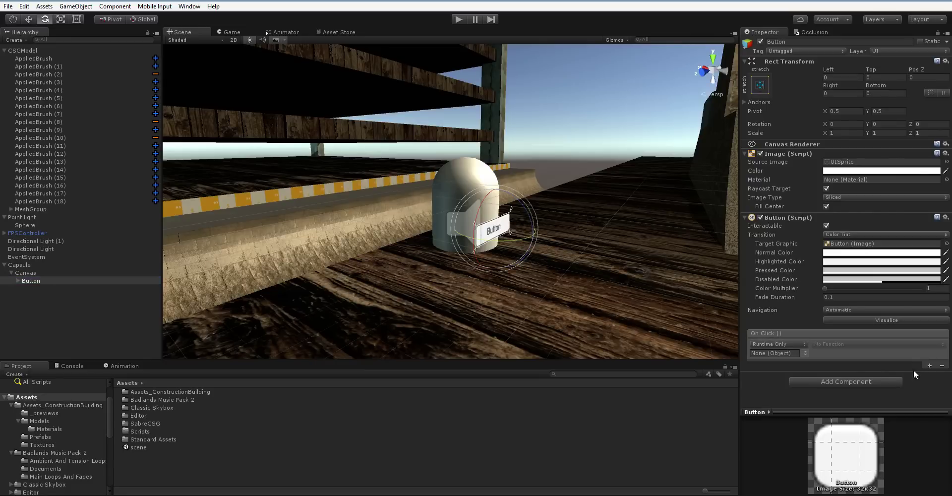
left_click(769, 341)
left_click(764, 347)
left_click(886, 362)
left_click_drag(28, 265, 766, 355)
- Set the Button's On Click function to the Capsule's AudioSource Play()
left_click(835, 343)
mouse_move(865, 413)
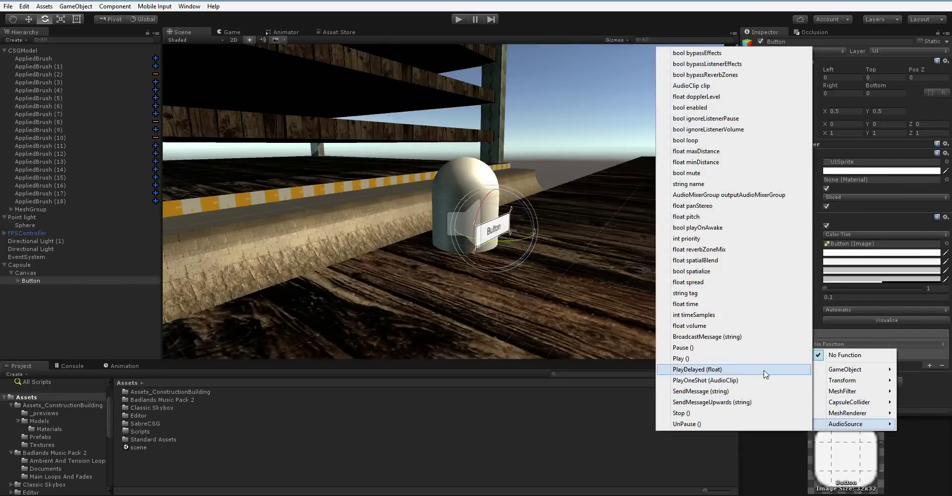
left_click(748, 358)
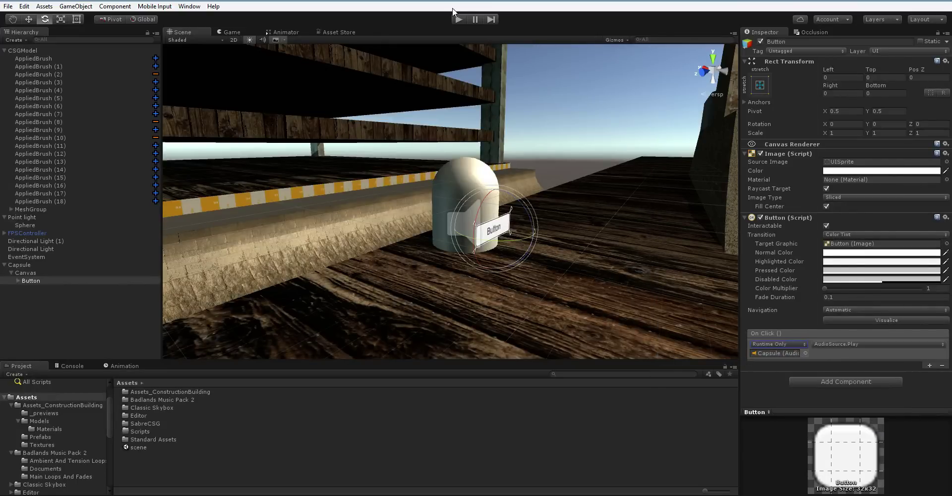
- Play-test the button by walking around the capsule to trigger the music, and stop the game
left_click(458, 19)
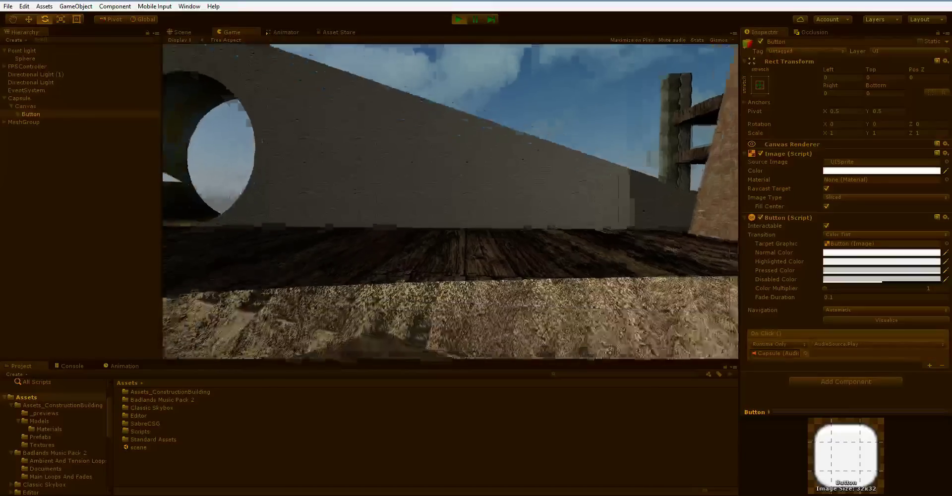
key("w")
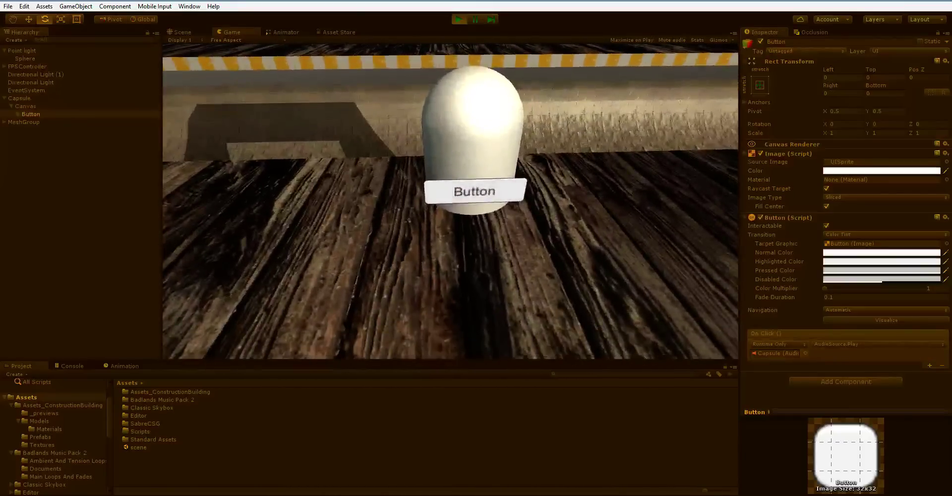
key("w")
key("s")
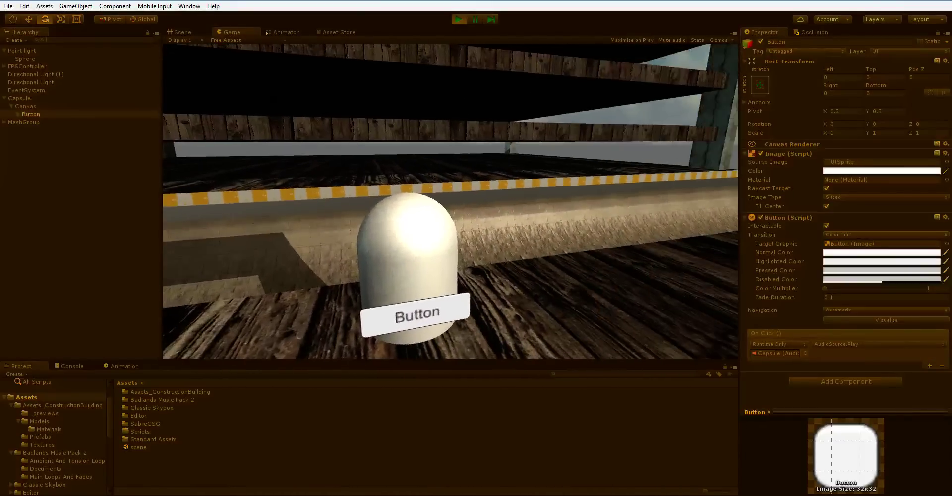
key("w")
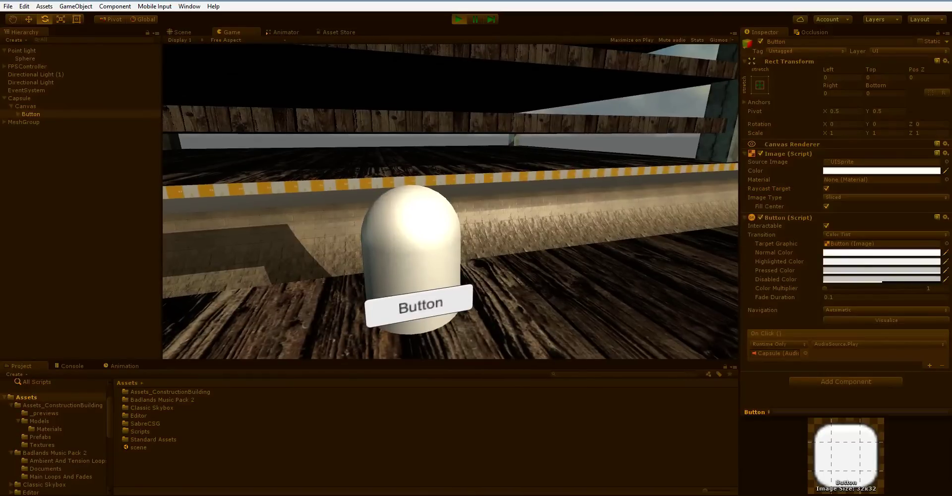
key("s")
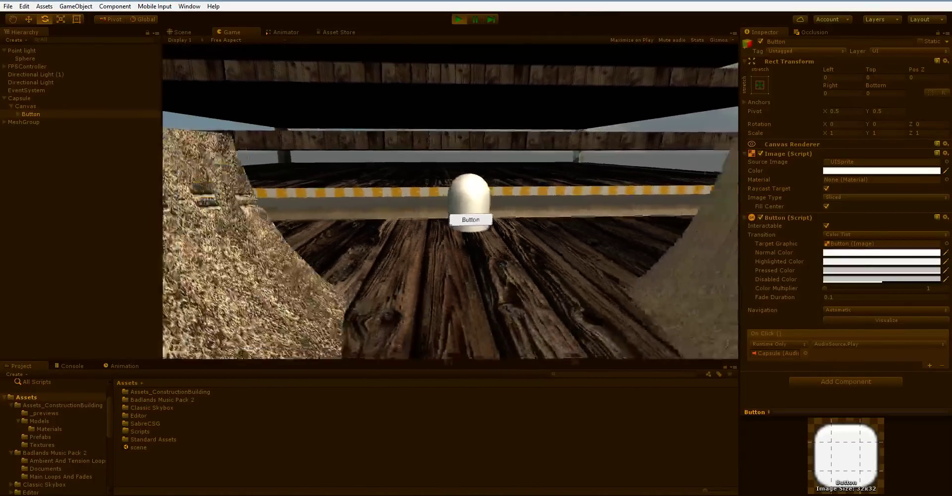
key("s")
key("ctrl+p")
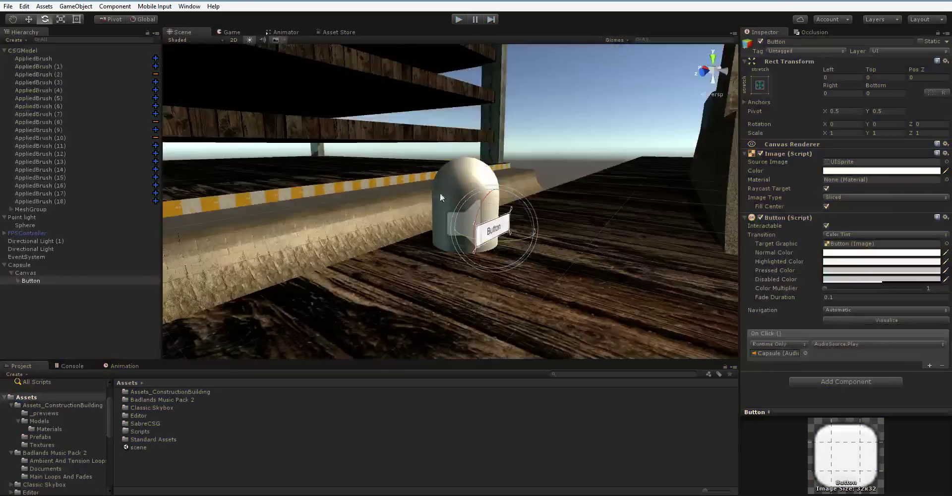
- Delete the Canvas from the Capsule and add an empty child object to the Capsule instead
left_click(57, 273)
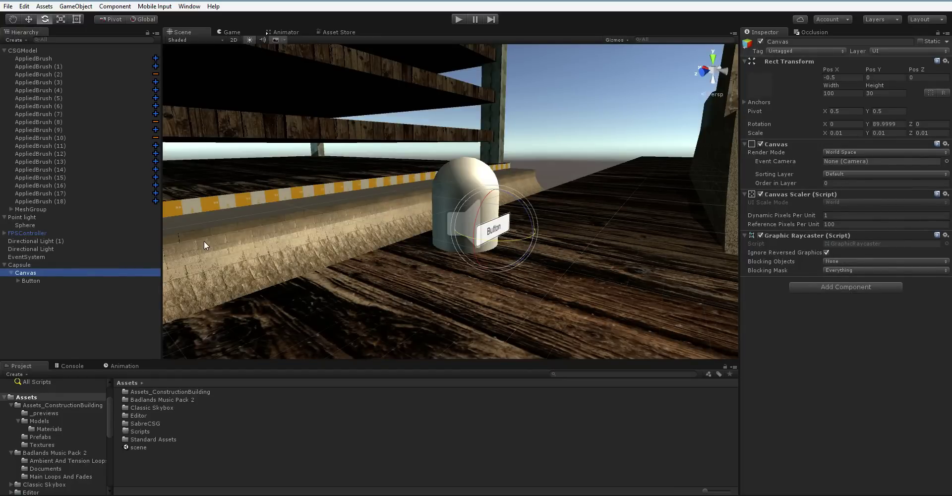
key("Delete")
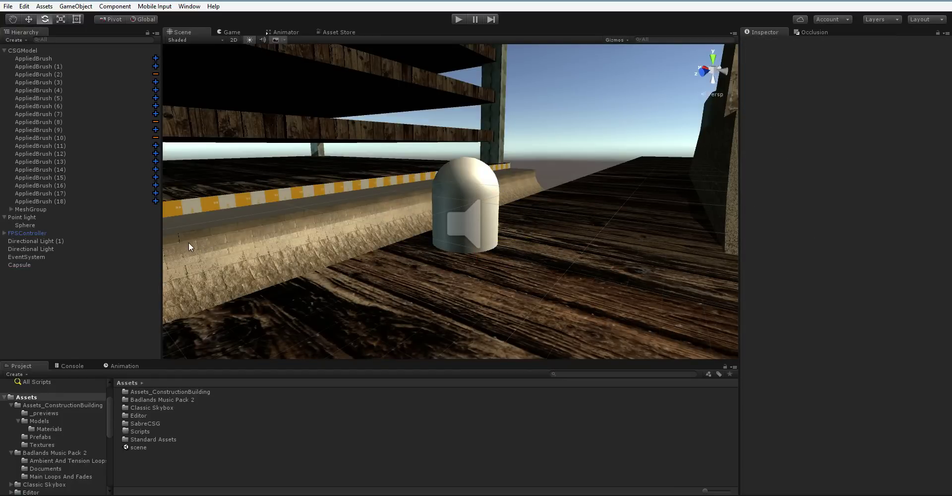
left_click(48, 257)
left_click(49, 264)
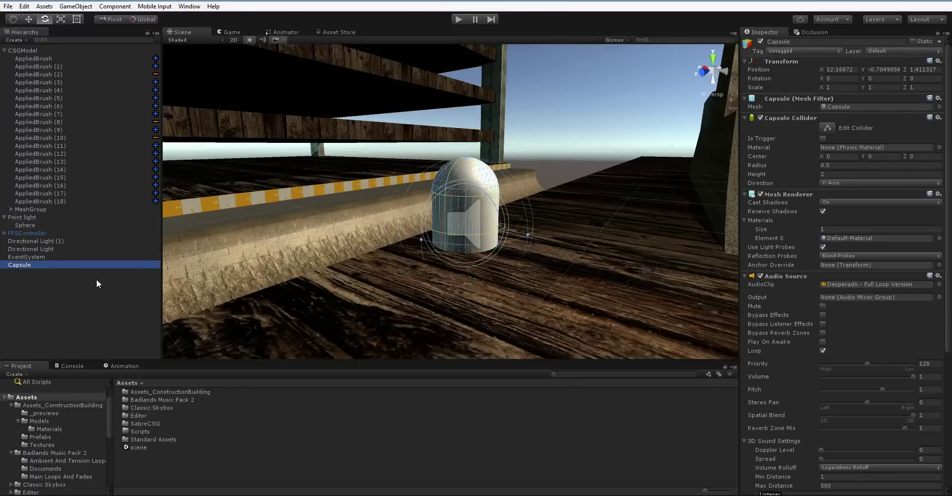
right_click(88, 269)
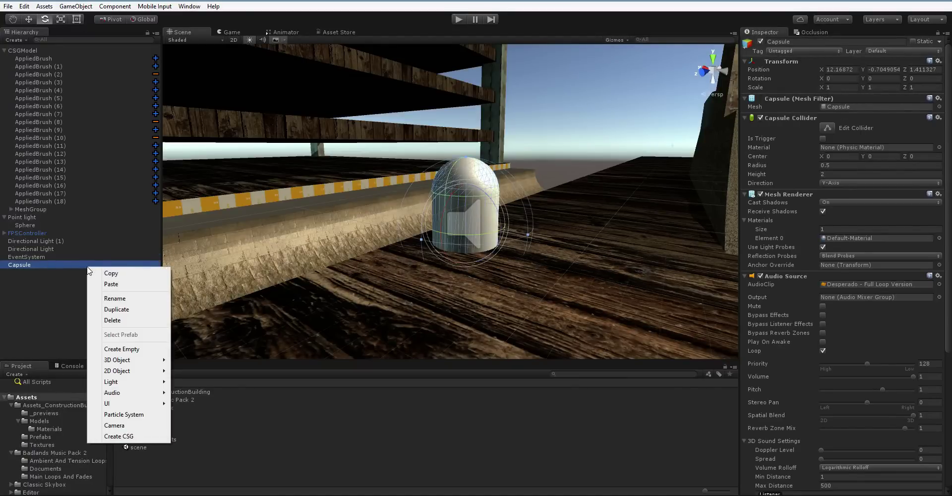
left_click(121, 349)
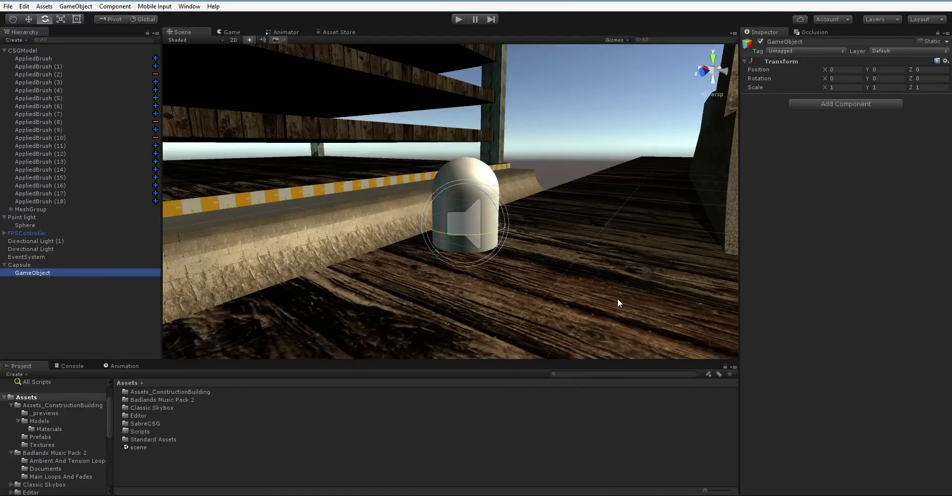
- Add a Capsule Collider to the Capsule's empty child object and set its Radius to 3
left_click(872, 105)
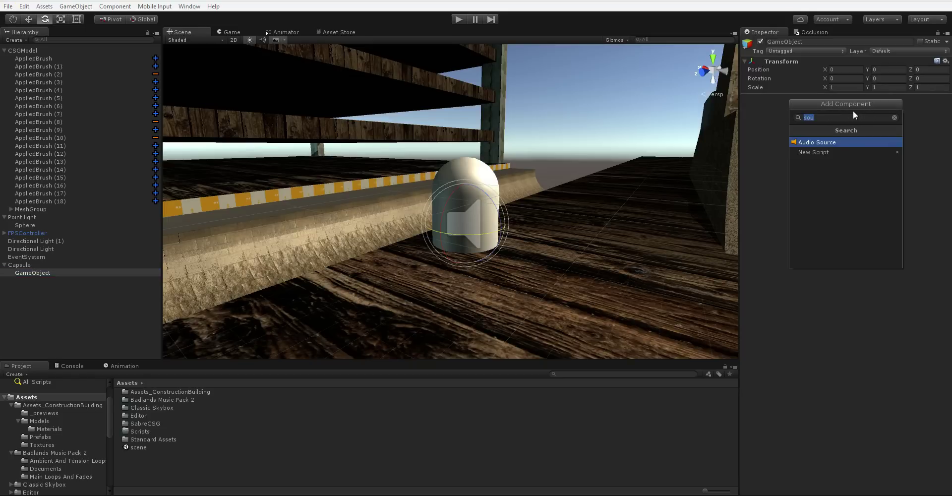
type("col")
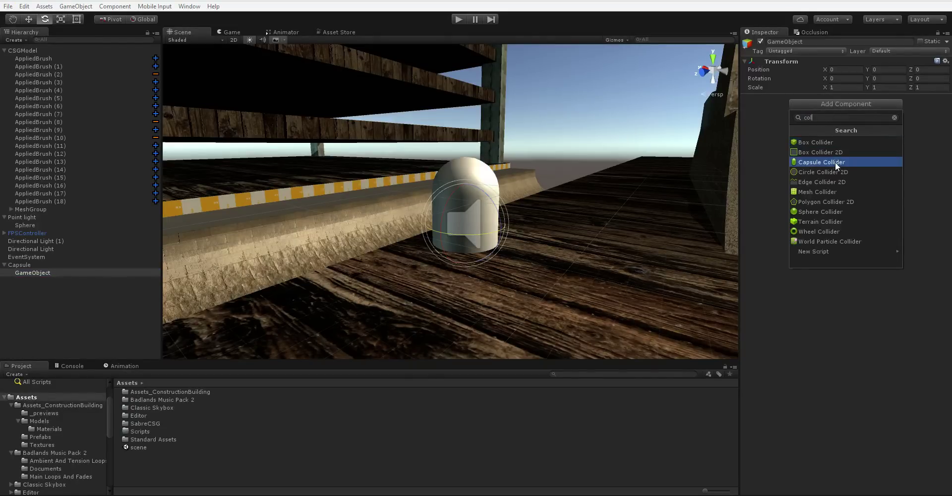
left_click(834, 161)
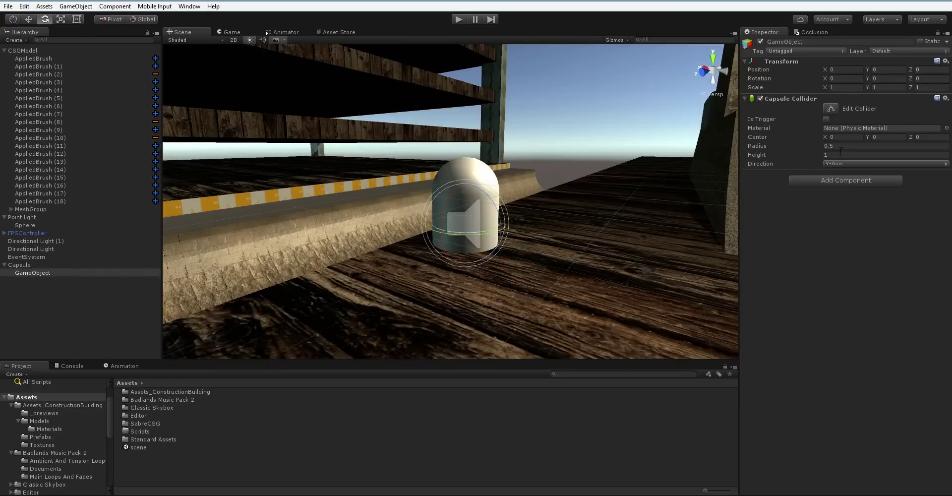
left_click(836, 147)
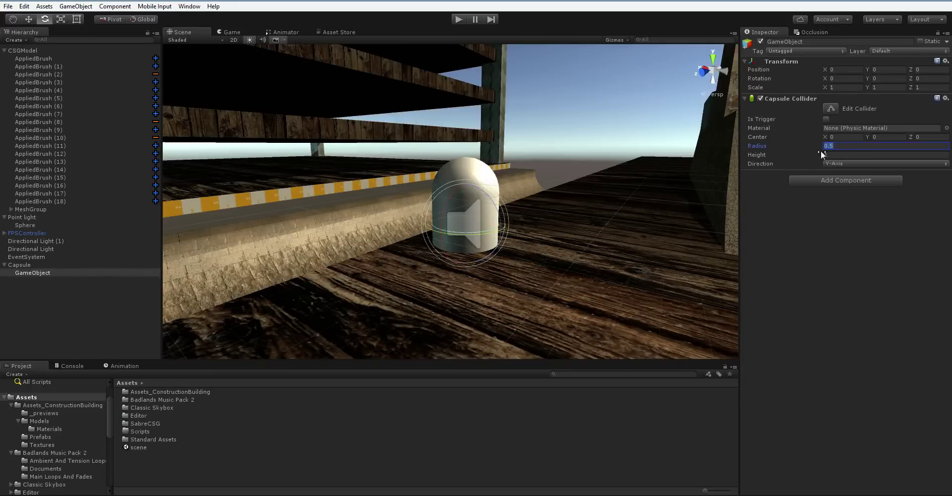
left_click(850, 145)
key("BackSpace")
key("BackSpace")
key("BackSpace")
type("3")
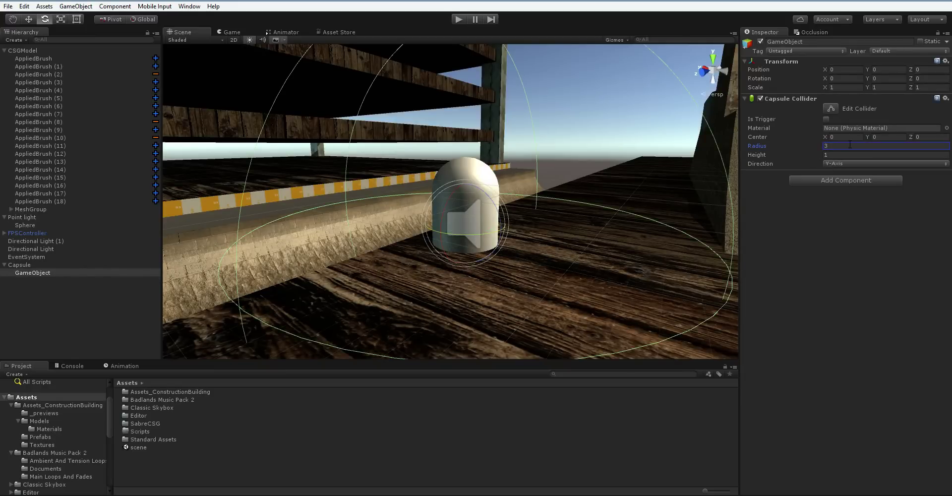
- Play-test walking up to the capsule with its new collider, and enable Is Trigger on the child's Capsule Collider
left_click(459, 19)
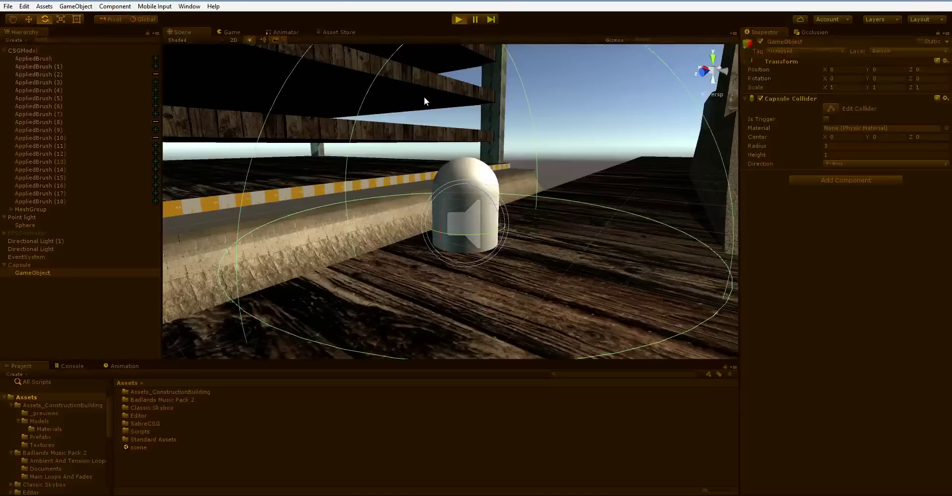
key("w")
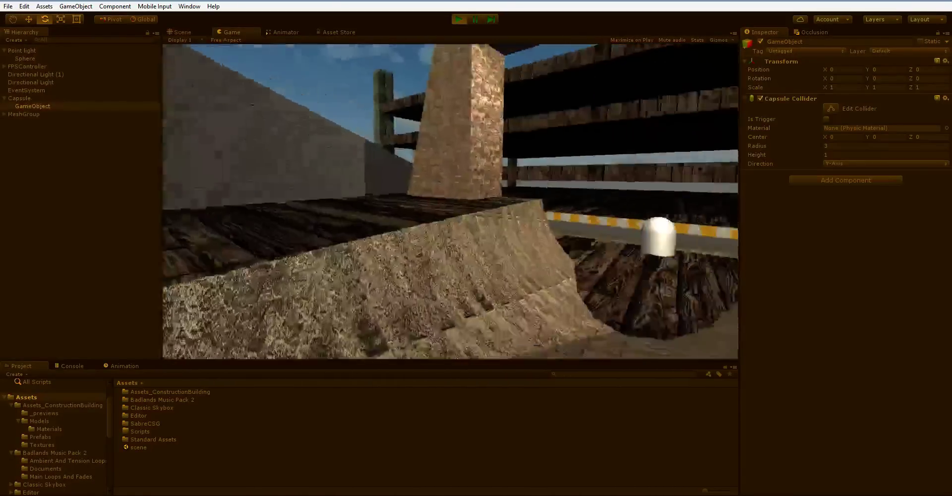
key("w")
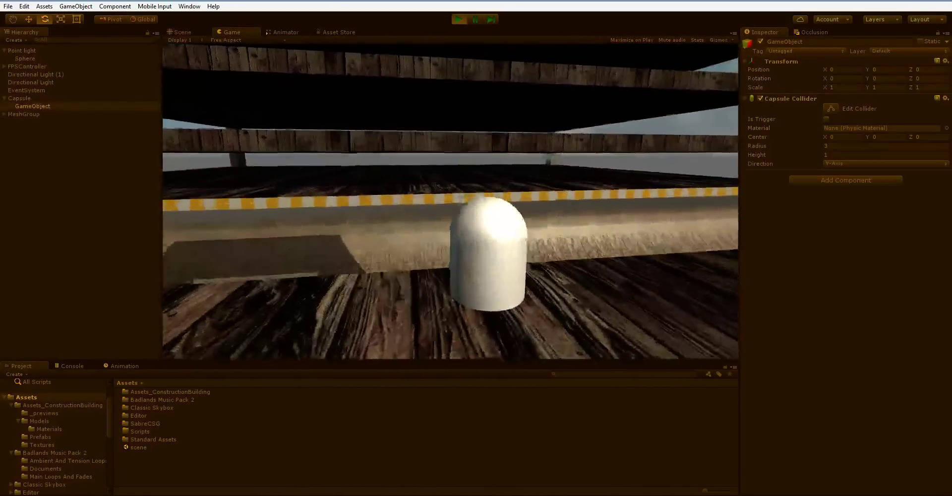
key("w")
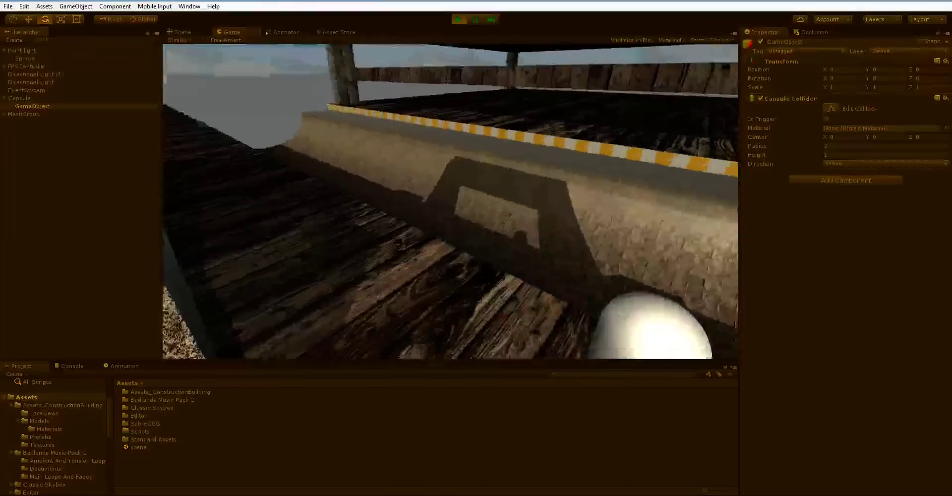
key("w")
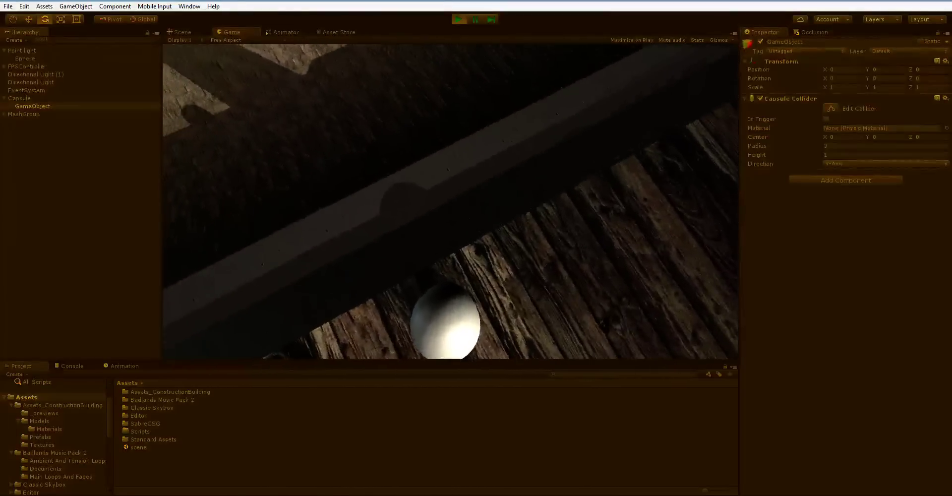
key("ctrl+p")
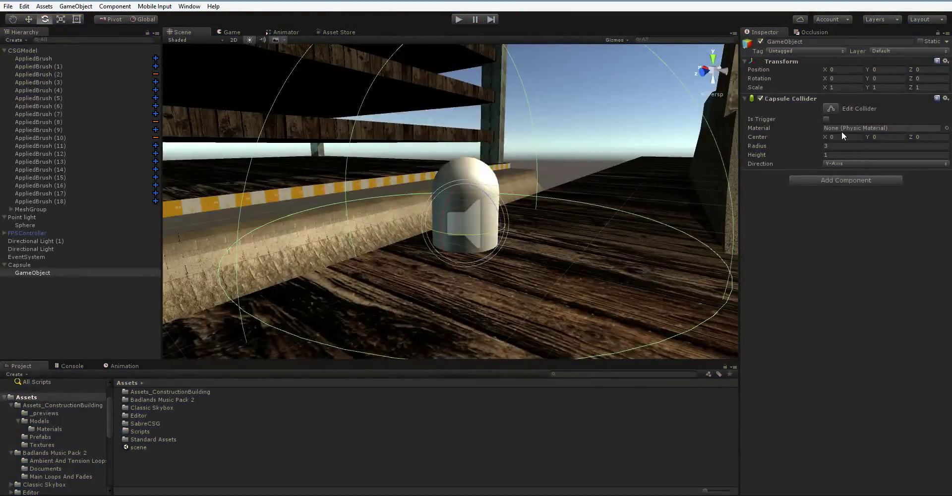
left_click(825, 118)
- Create a C# script named OnTriggerAdapter in the project's Scripts folder
scroll(71, 436, "down", 10)
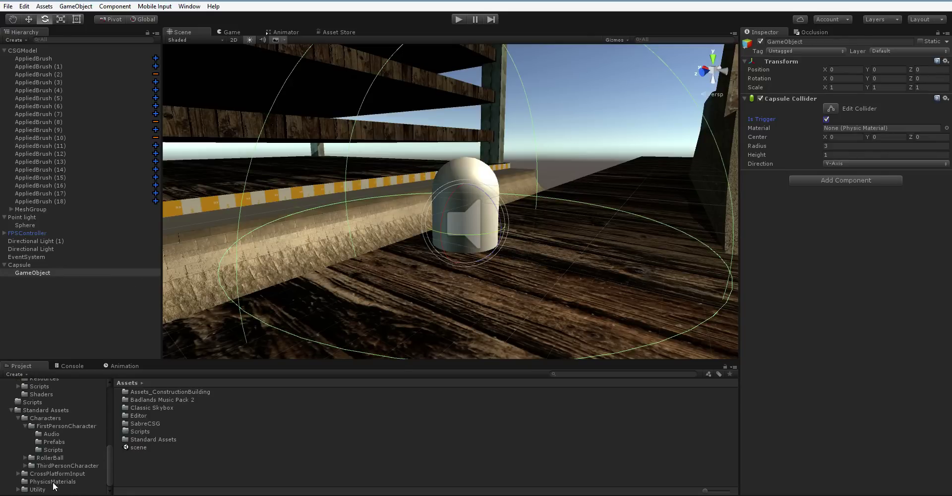
scroll(45, 468, "up", 3)
left_click(35, 433)
right_click(191, 429)
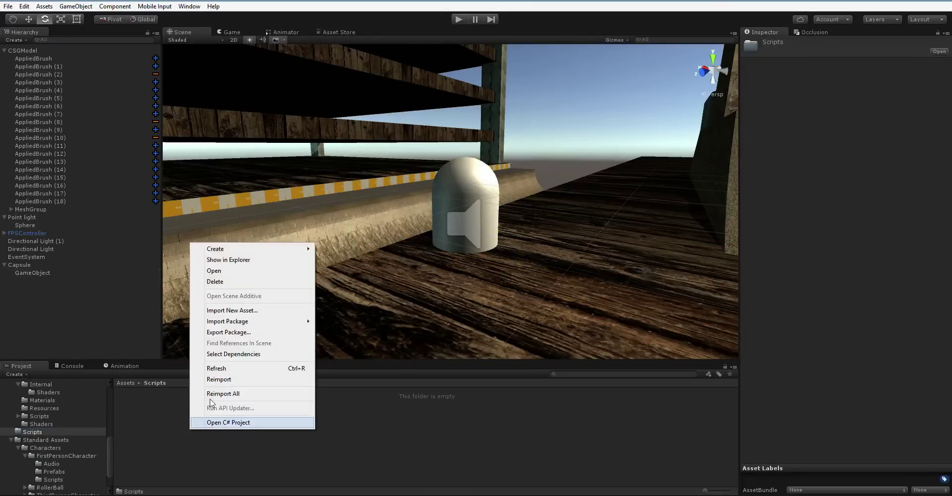
mouse_move(243, 250)
left_click(123, 261)
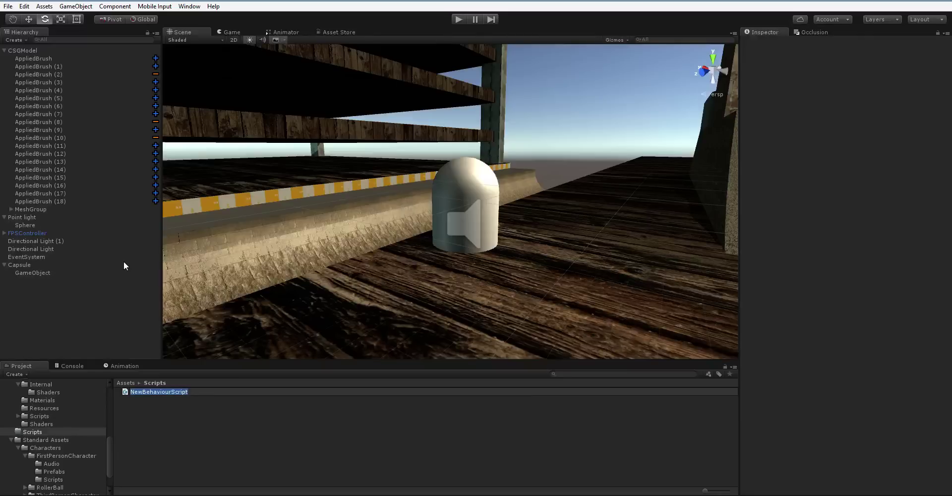
type("OnTriggerAdapter")
key("Return")
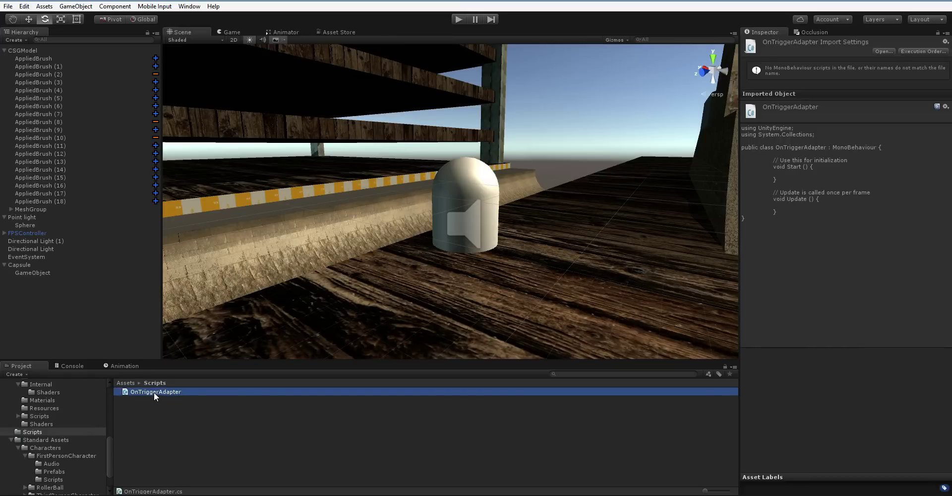
- Attach OnTriggerAdapter to the Capsule's child GameObject and open the script in MonoDevelop, converting it to Windows line endings
left_click_drag(153, 392, 40, 274)
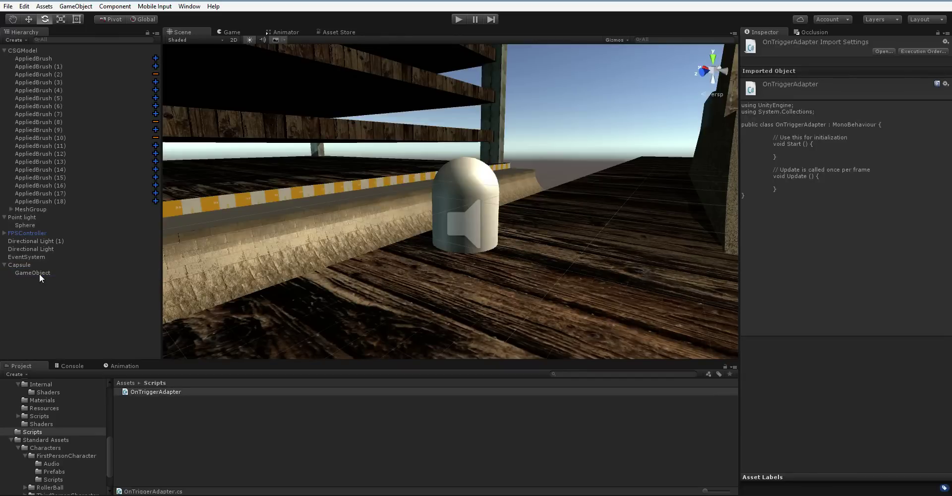
left_click(40, 272)
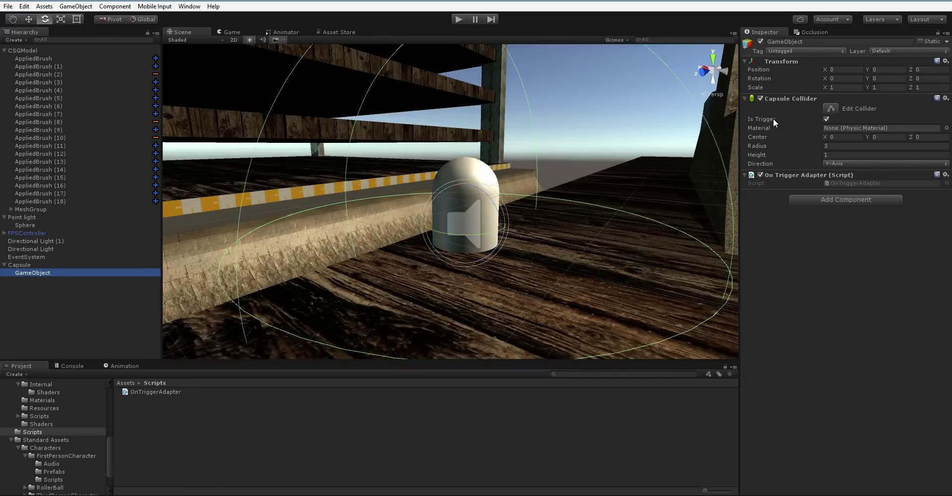
left_click(873, 183)
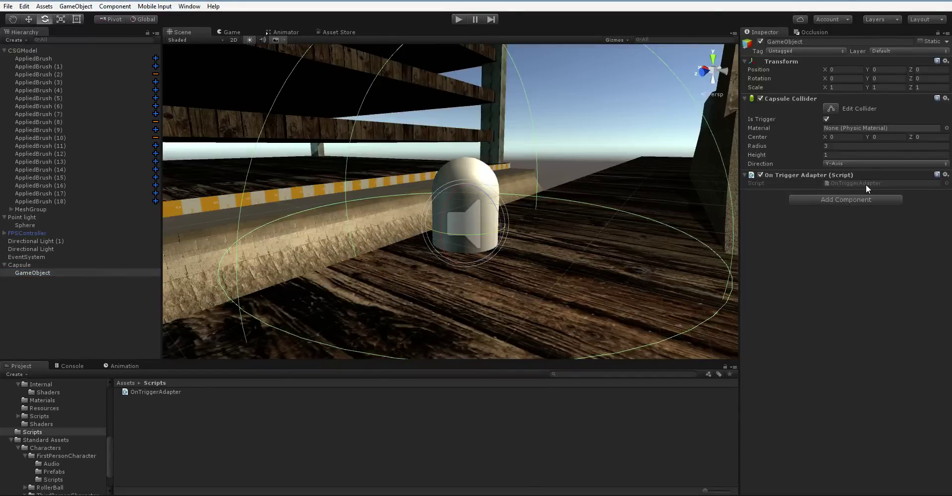
left_click(866, 183)
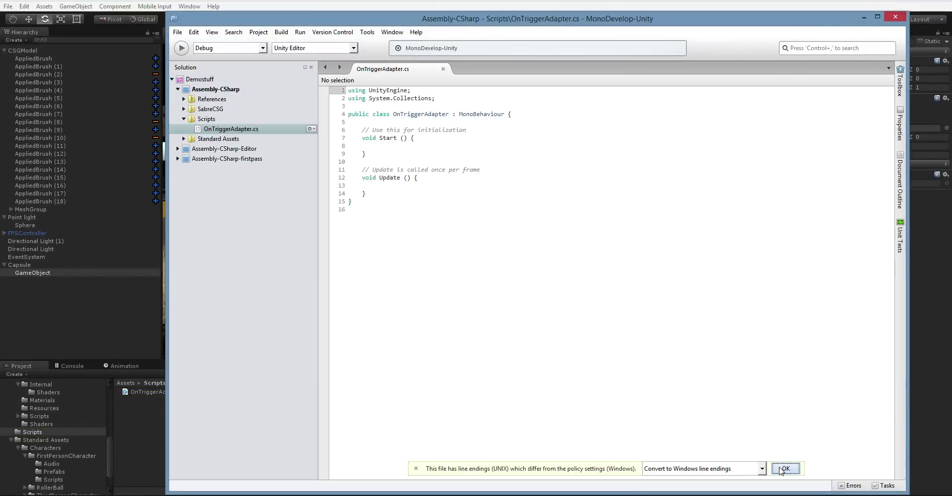
left_click(783, 469)
- Add an empty void OnTriggerEnter(Collider other) method after Update in the OnTriggerAdapter class
left_click(424, 197)
key("Return")
key("Return")
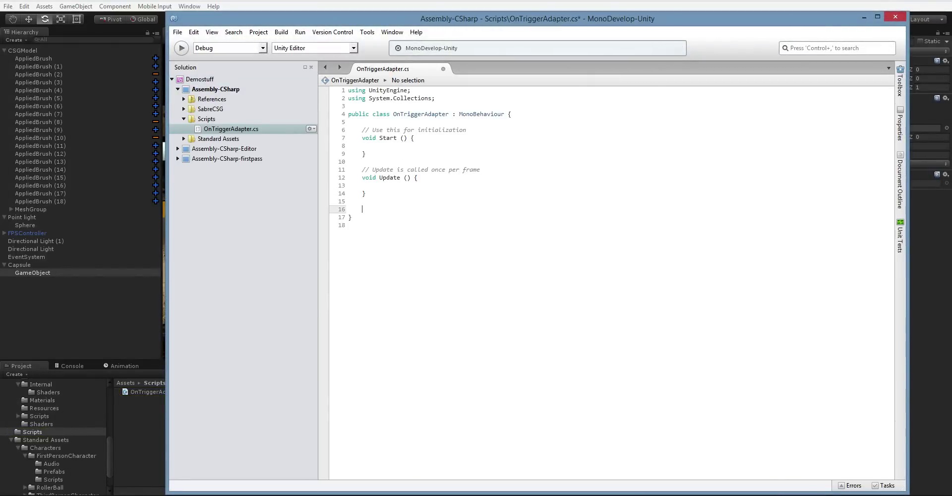
type("void OnTriggerEnter(Collider other)")
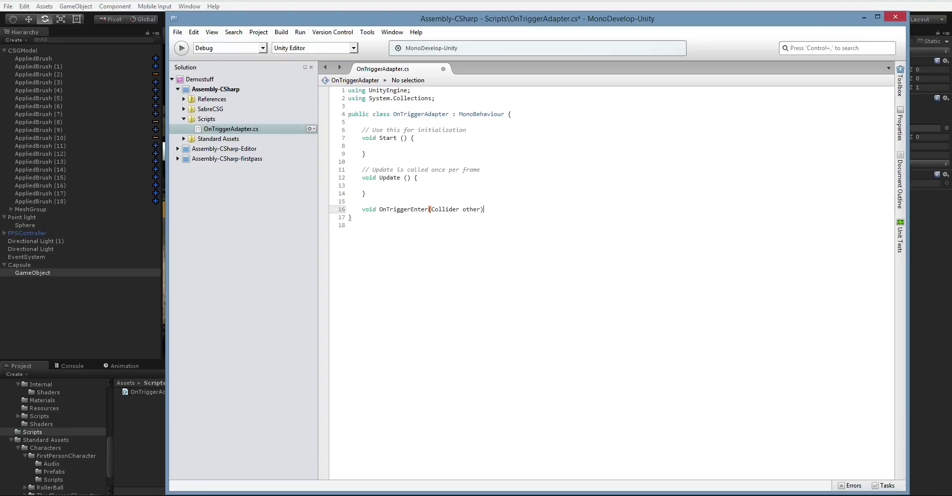
key("Return")
type("{")
key("Return")
type("}")
key("Return")
- Add an empty void OnTriggerExit(Collider other) method directly below OnTriggerEnter
type("void")
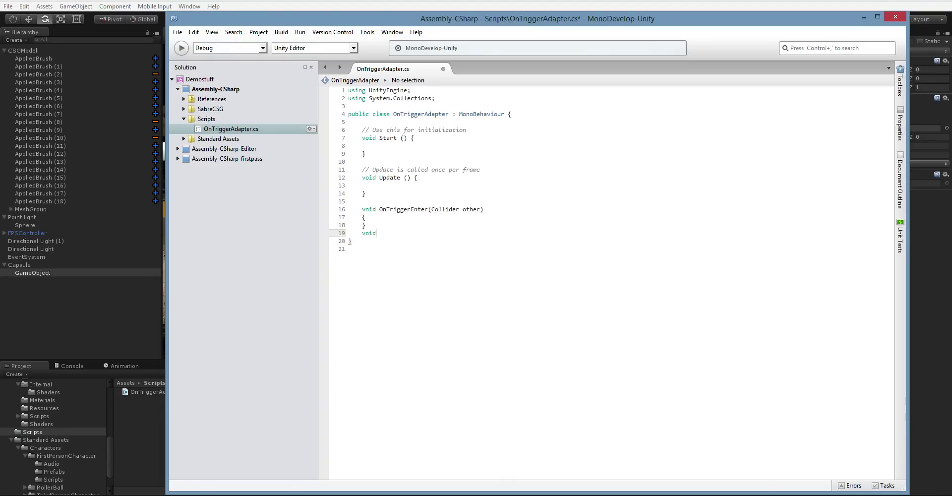
type(" OnTriggerExit(Collider other)")
key("Return")
type("{")
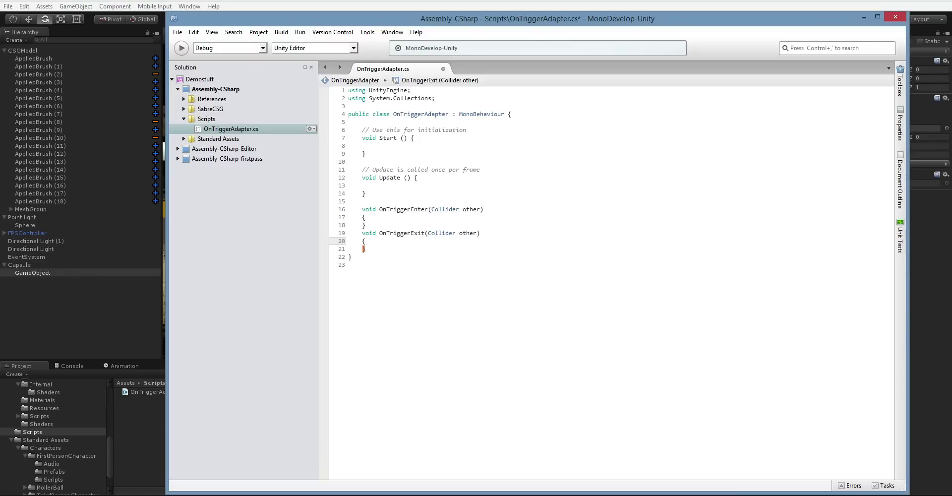
- Add the directive using UnityEngine.Events; below the using UnityEngine line of the script
left_click(365, 232)
key("Up")
key("Up")
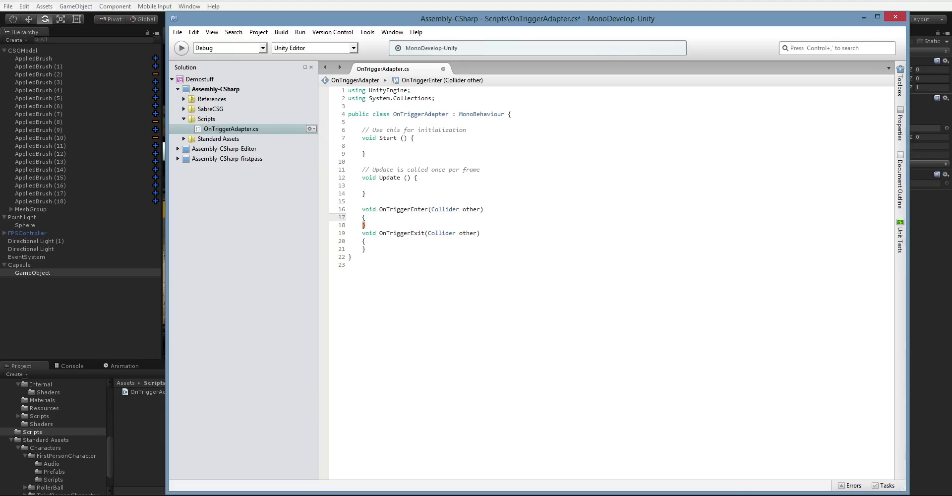
key("Up")
key("Up")
key("Up")
key("ctrl+Home")
key("shift+End")
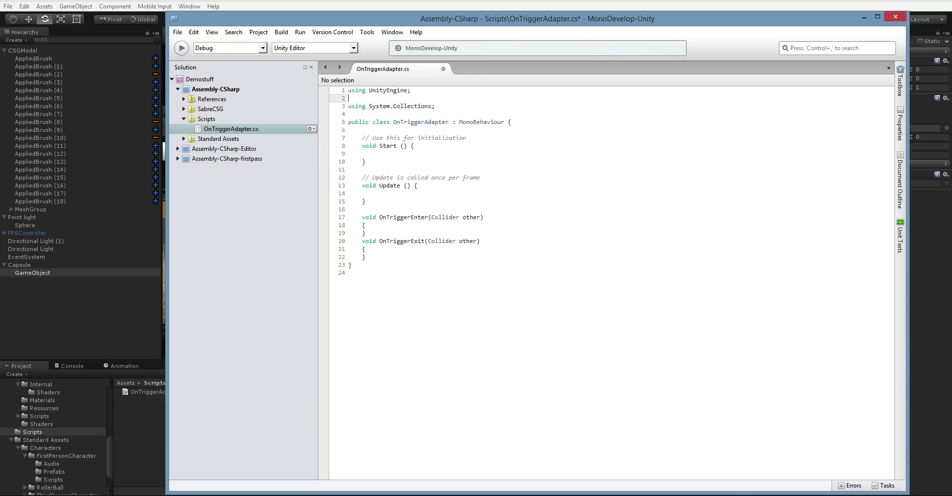
type("using UnityEngine.Events;")
- Declare the field public UnityEvent onTriggerEnter; at the start of the OnTriggerAdapter class
key("Down")
key("Down")
key("Down")
key("Down")
key("Return")
key("Return")
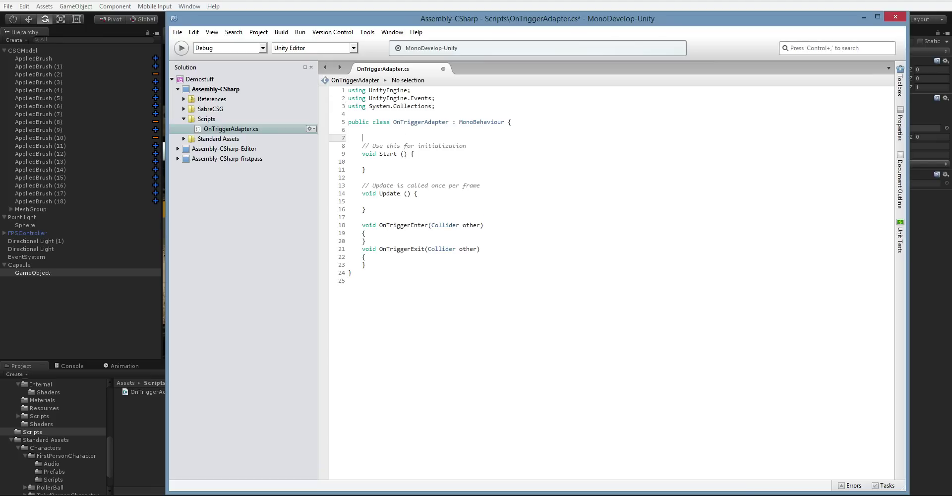
key("Up")
type("public UnityEven")
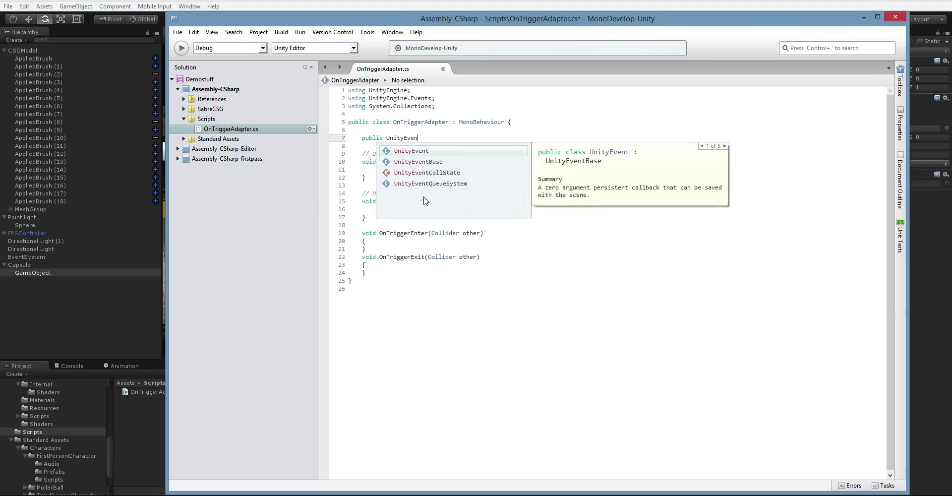
type("t onTriggerEnter;")
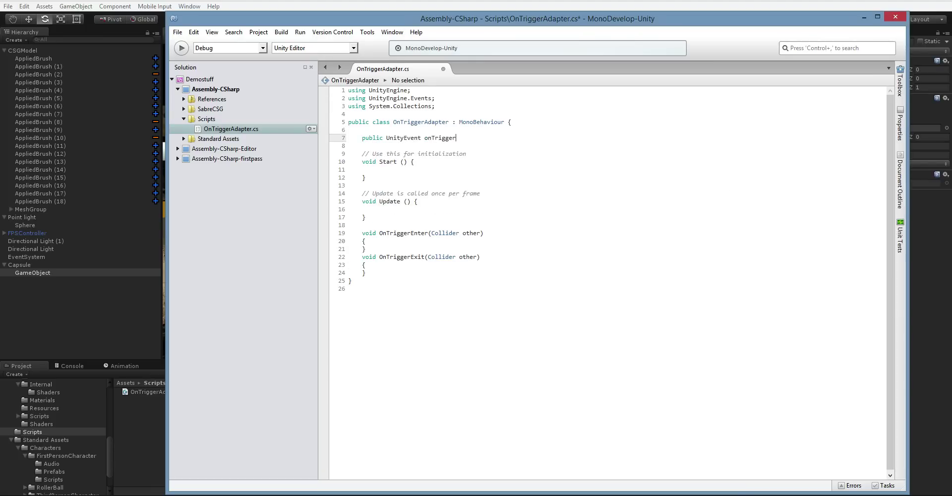
- Declare the field public UnityEvent onTriggerExit; directly below onTriggerEnter and save the script
key("Return")
type("public ")
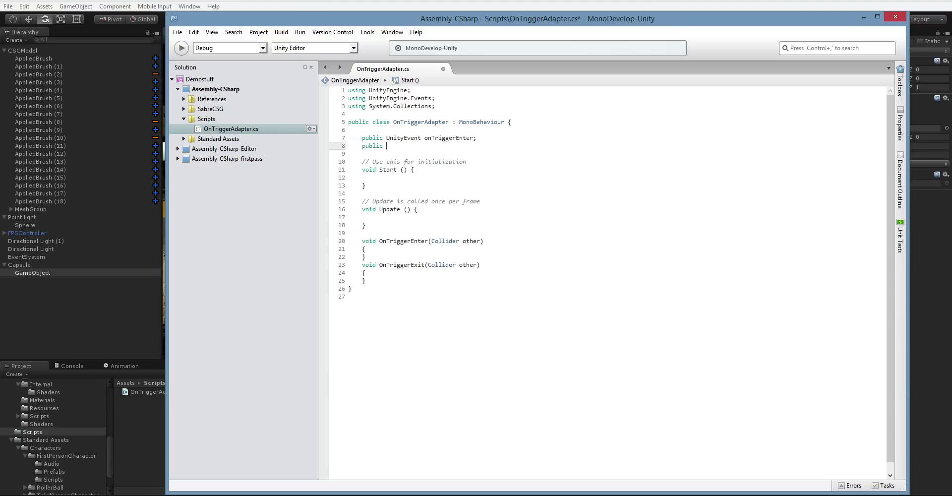
type("UnityEvent onT")
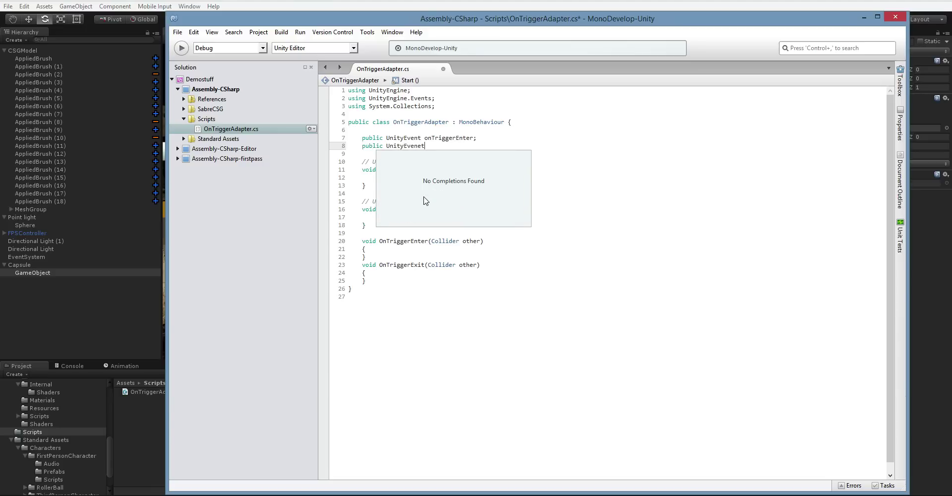
type("riggerE")
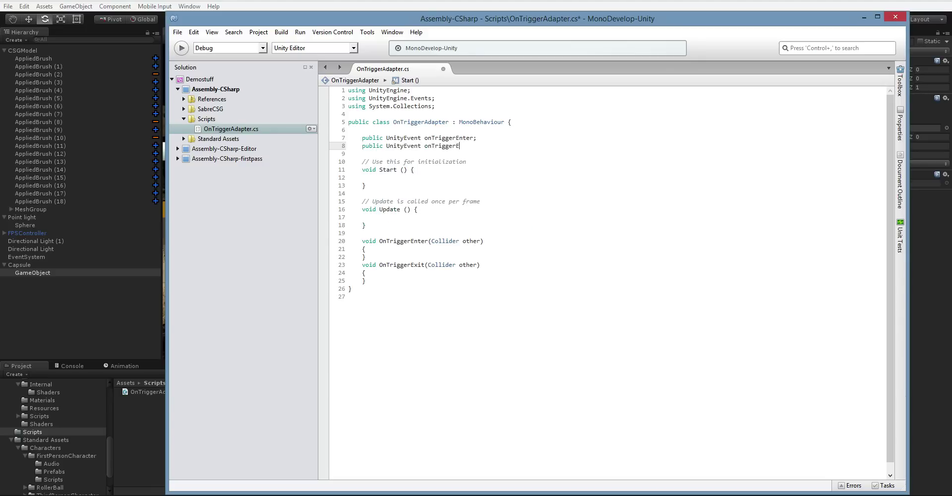
type("xit;")
key("ctrl+s")
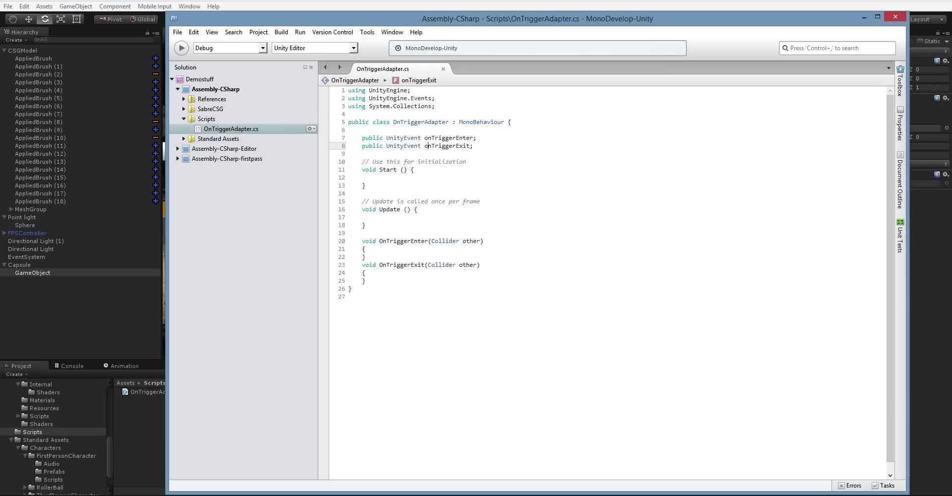
left_click_drag(427, 145, 423, 145)
key("Up")
key("shift+Right")
key("Down")
key("Down")
key("Down")
key("Down")
key("Down")
key("Down")
key("Down")
key("Down")
key("Down")
key("Down")
key("Down")
key("Down")
key("Down")
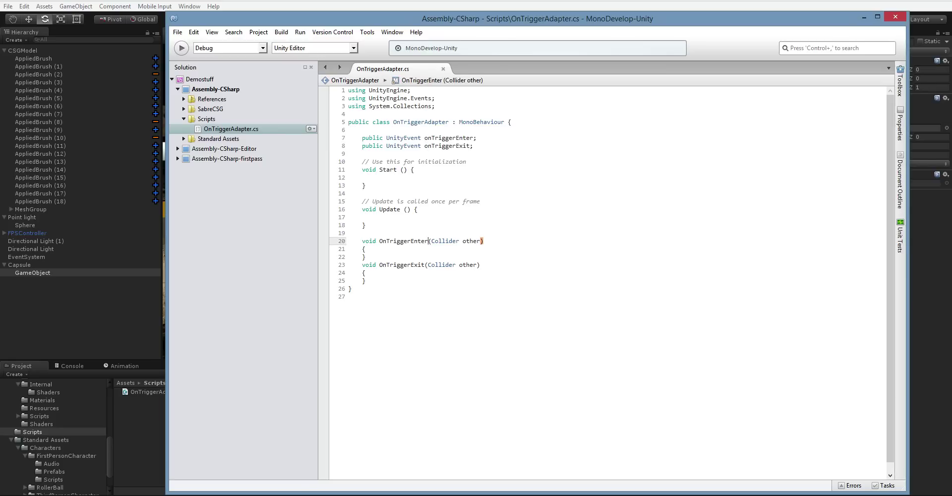
key("Up")
key("Up")
key("Up")
key("Up")
key("Up")
key("Up")
key("Up")
key("Up")
key("Up")
key("Up")
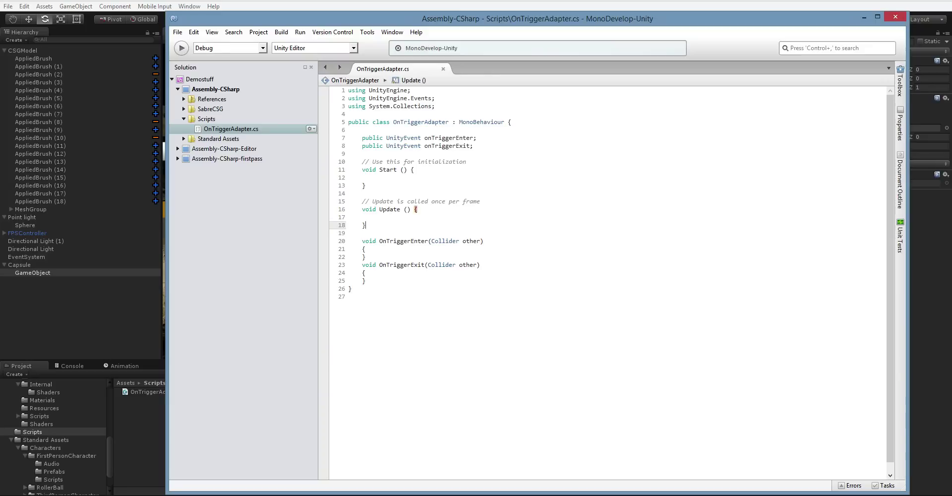
key("Up")
key("Up")
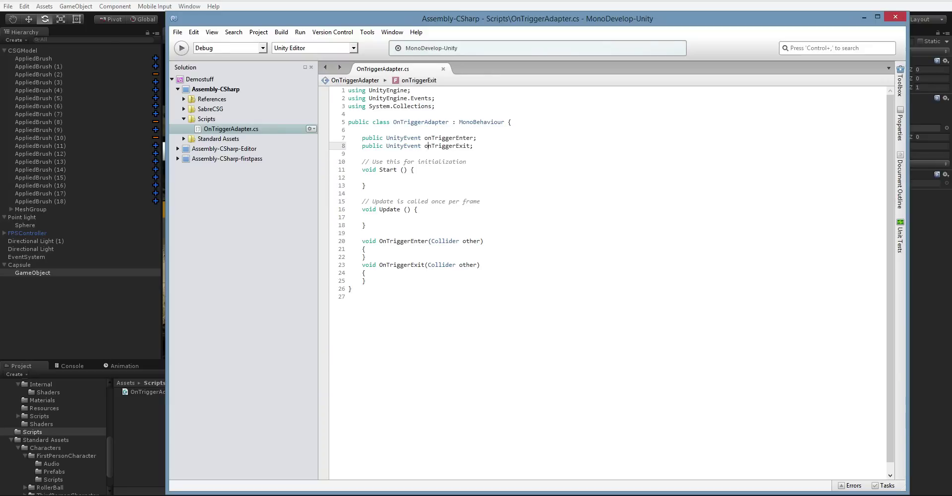
- Rename the two UnityEvent fields to WhenTriggerEnter and WhenTriggerExit
key("Up")
key("Delete")
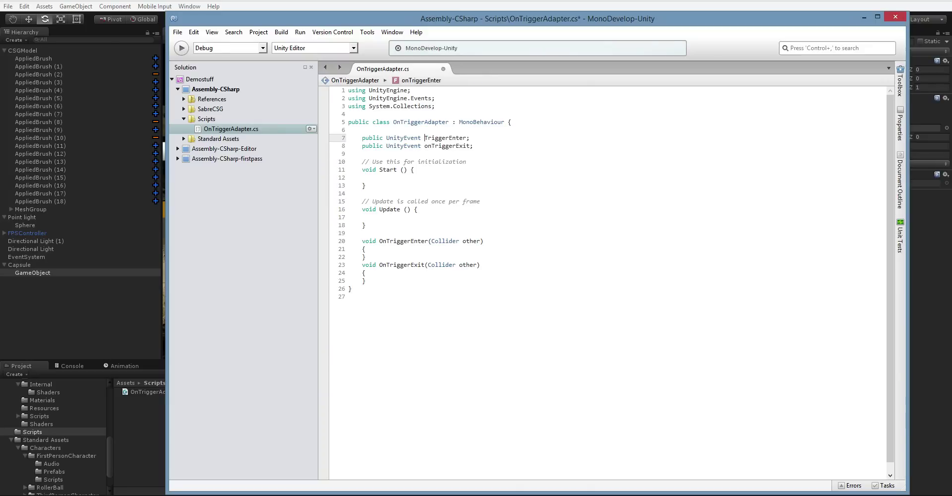
type("Whe")
key("Down")
key("BackSpace")
key("BackSpace")
key("BackSpace")
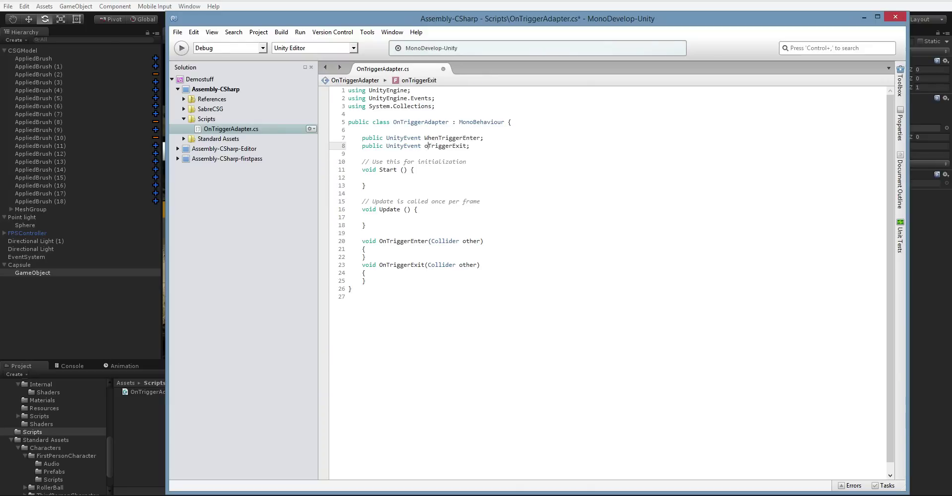
type("WhenT")
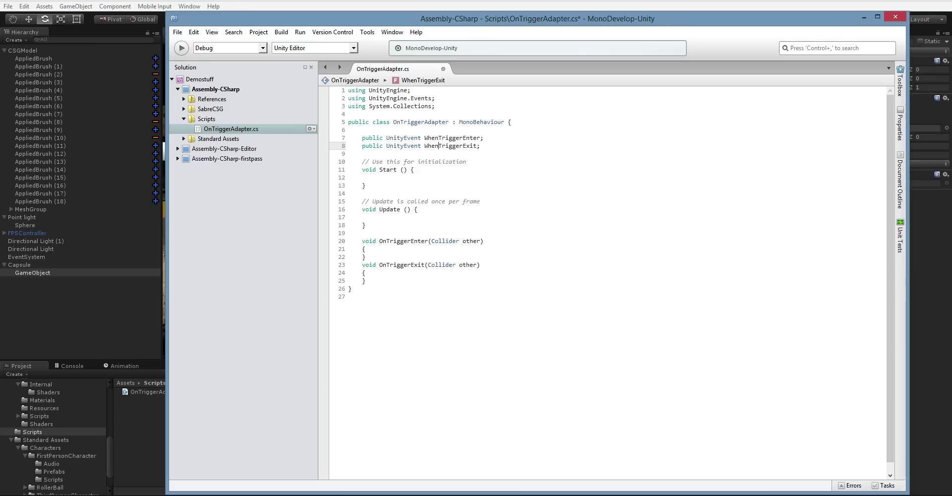
- Make the first letter of both event field names lowercase, giving whenTriggerExit and whenTriggerEnter
key("BackSpace")
type("w")
key("Up")
key("BackSpace")
type("w")
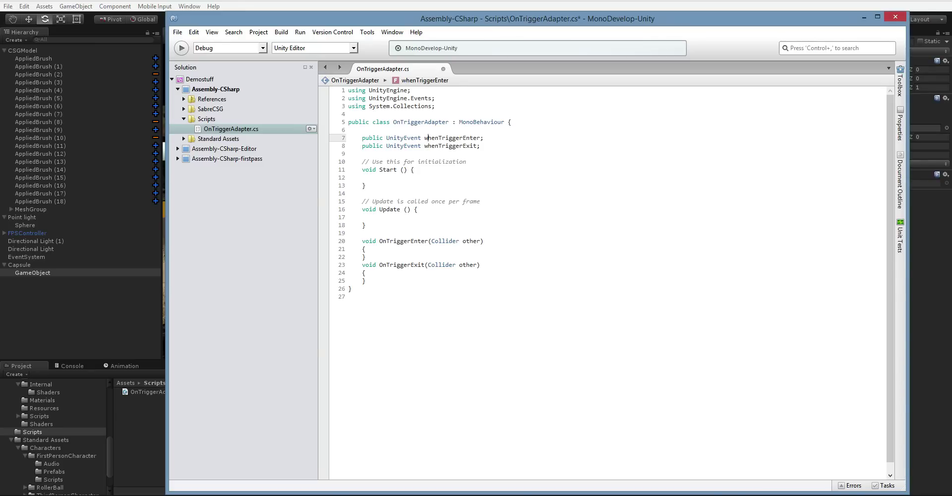
- Add the call whenTriggerEnter.Invoke (); inside the body of the OnTriggerEnter method
key("Down")
key("Down")
key("Down")
key("Down")
key("Down")
key("Down")
key("Down")
key("Down")
key("Down")
key("Down")
key("Down")
key("Down")
key("Down")
key("Down")
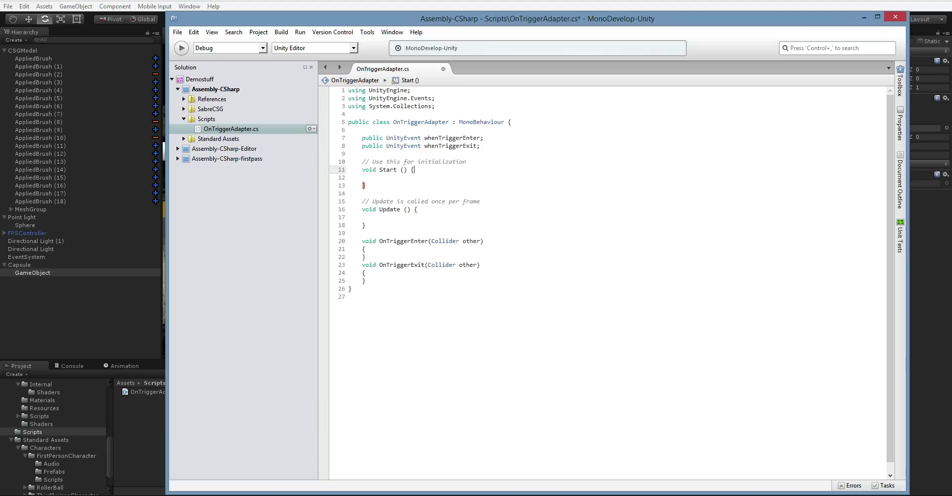
key("Return")
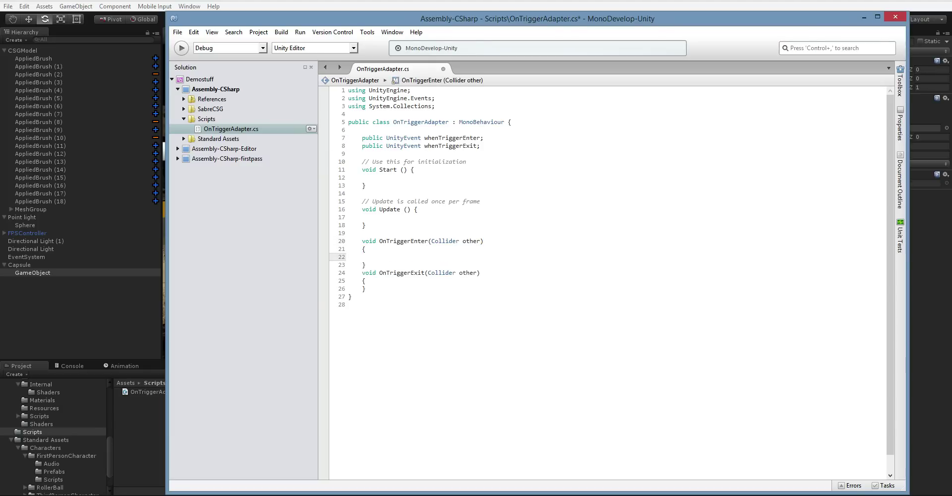
type("whenT")
key("Up")
key("Return")
type(".")
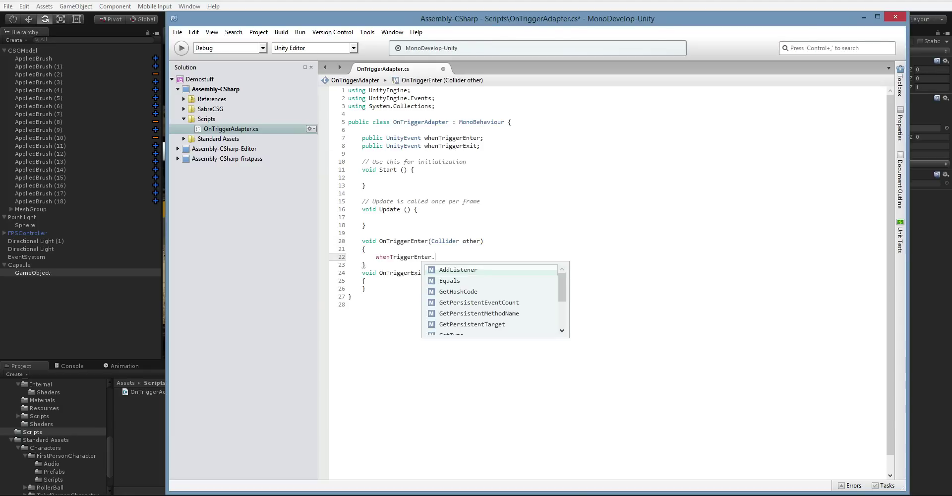
type("Invoke ();")
- Add the call whenTriggerExit.Invoke (); inside the OnTriggerExit method and save the script
key("Down")
key("Down")
key("Down")
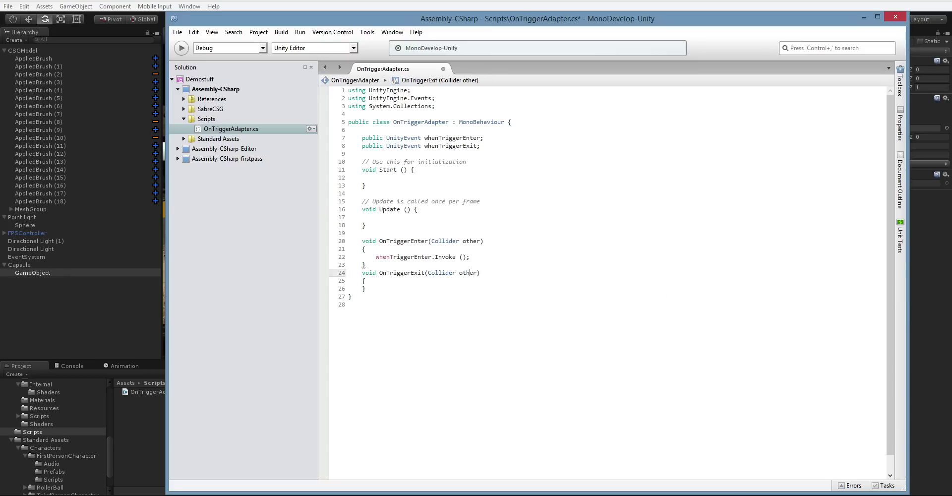
key("Return")
type("when")
key("Down")
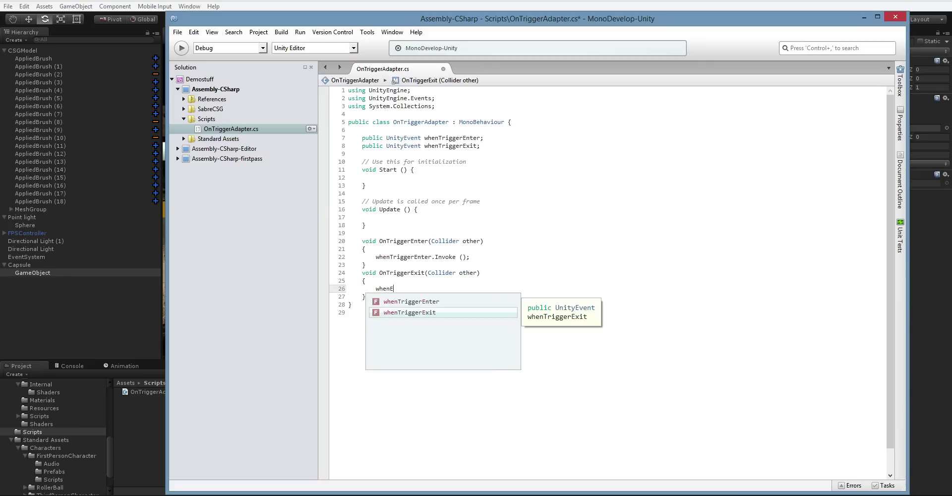
key("Return")
type(".Invoke ();")
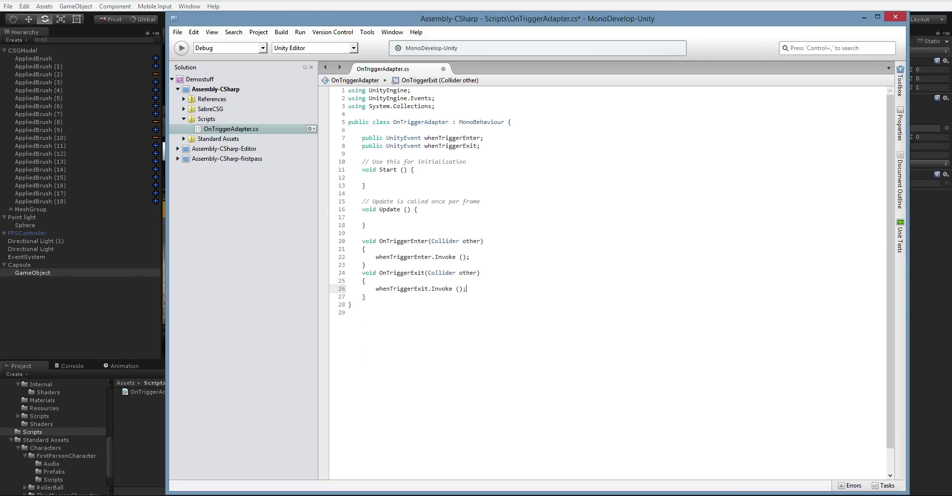
key("ctrl+s")
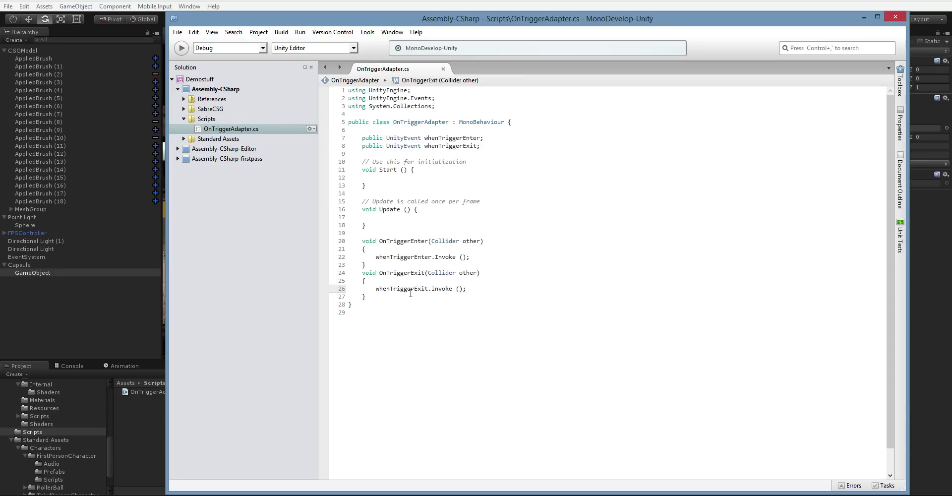
- Insert the line Logger ("ENTERED TRIGGER AREA"); above the Invoke call in OnTriggerEnter
left_click(396, 249)
key("Return")
type("L")
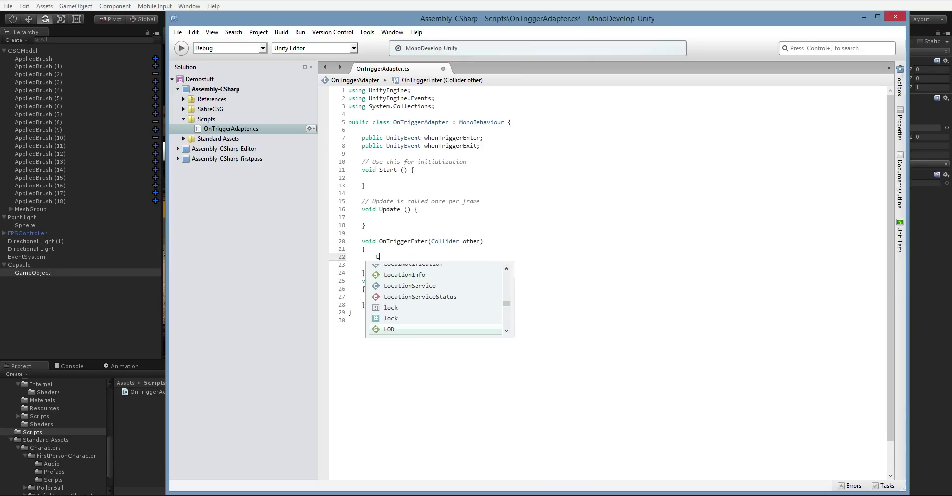
type("ogger (\"ENTERED ")
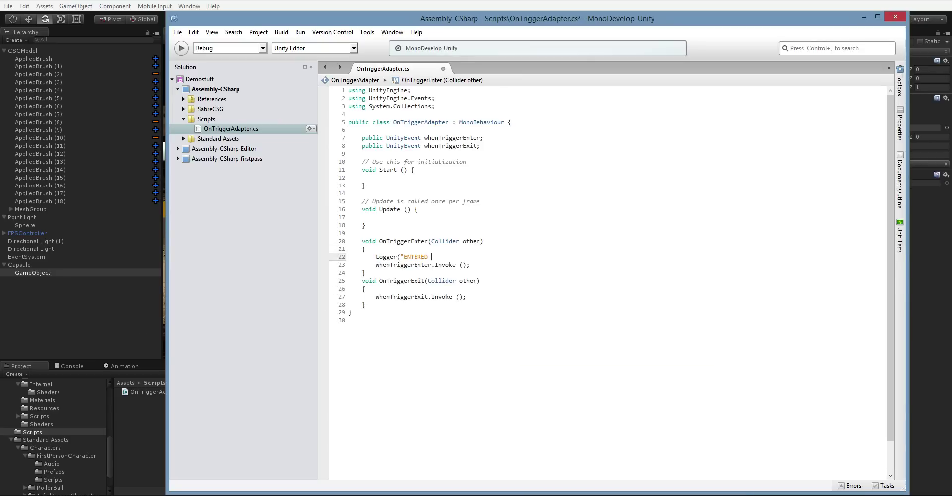
type("TRIGGER AREA\");")
key("Down")
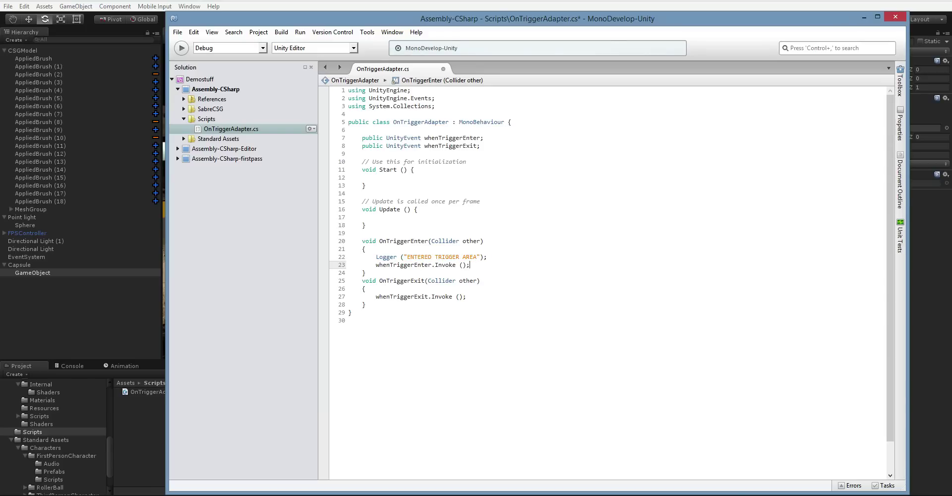
- Try to replace Logger with Console.Log in the OnTriggerEnter message line
left_click(376, 256)
key("Left")
key("ctrl+shift+Left")
type("Console.Log")
key("shift+Left")
key("shift+Left")
key("shift+Left")
key("shift+Left")
key("BackSpace")
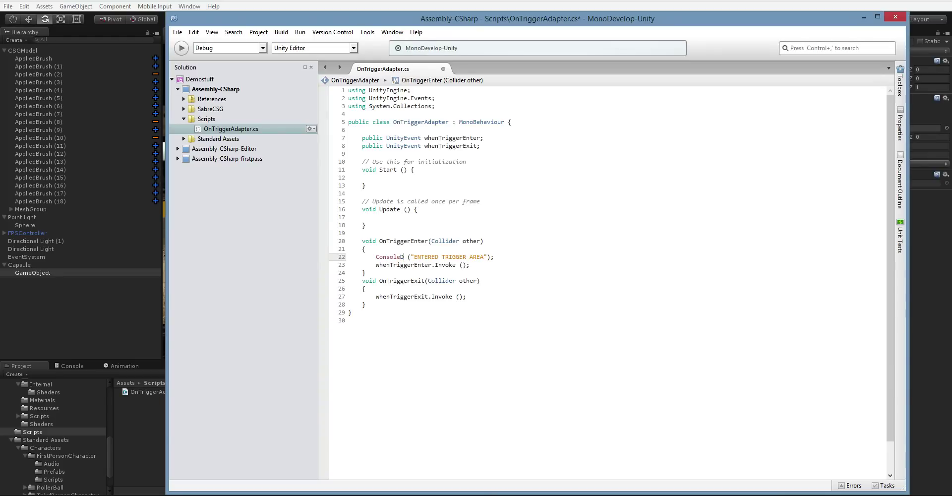
- Make the OnTriggerEnter message line call Debug.Log
key("ctrl+shift+Left")
type("Debug.Log")
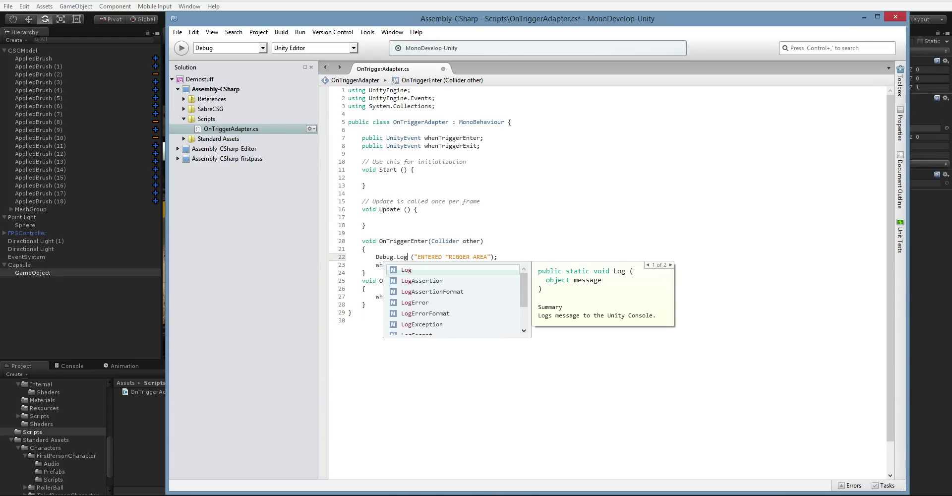
- Copy the Debug.Log line from OnTriggerEnter to the start of the OnTriggerExit body
key("Home")
key("shift+End")
key("ctrl+c")
key("Down")
key("Down")
key("Down")
key("Down")
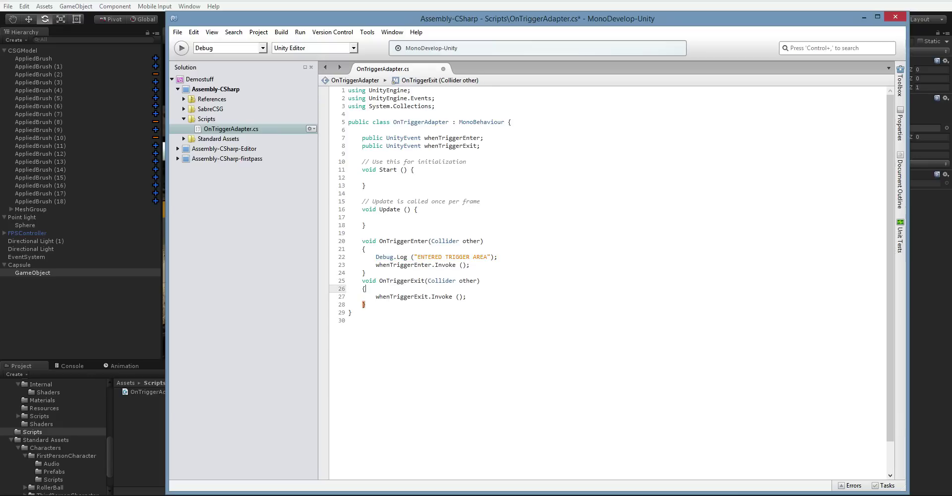
key("Return")
key("ctrl+v")
- Change ENTERED to EXITED in the OnTriggerExit log message and save the script
key("Left")
key("Left")
key("Left")
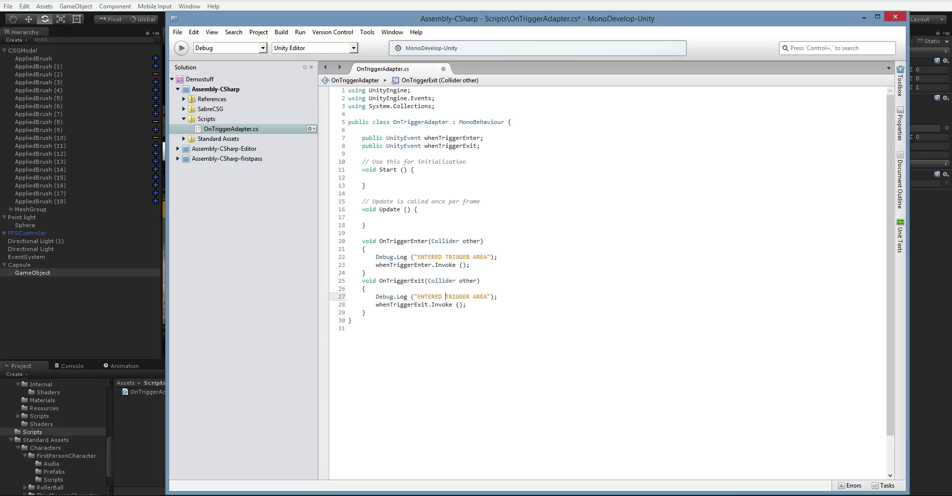
key("ctrl+shift+Left")
type("EXITED")
key("ctrl+s")
- Switch to Unity and add one entry each to the When Trigger Enter and When Trigger Exit events
left_click(316, 7)
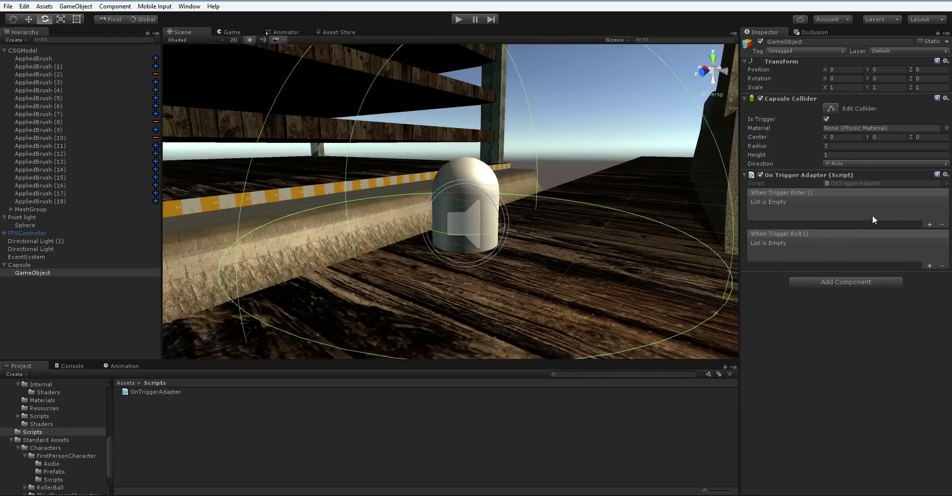
left_click(929, 224)
left_click(929, 265)
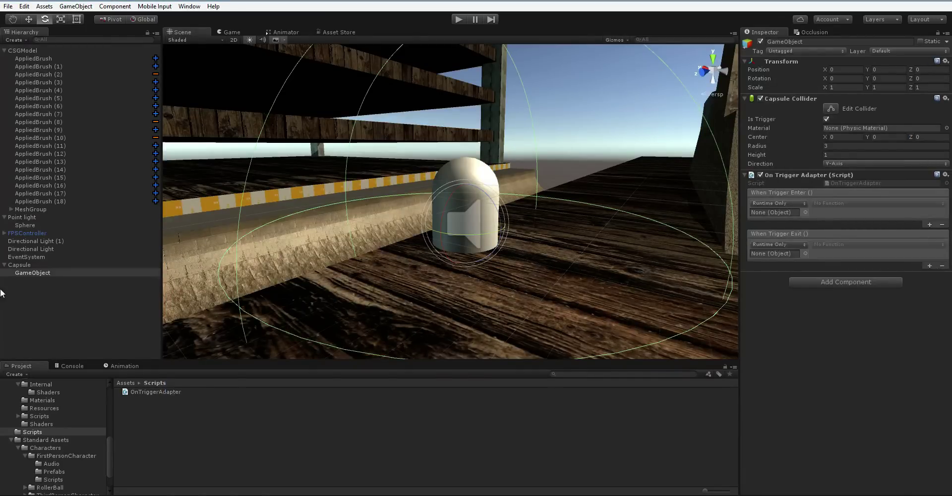
- Assign the Capsule to the When Trigger Enter entry and have it call AudioSource.Play
left_click_drag(20, 265, 789, 213)
left_click(852, 202)
mouse_move(854, 283)
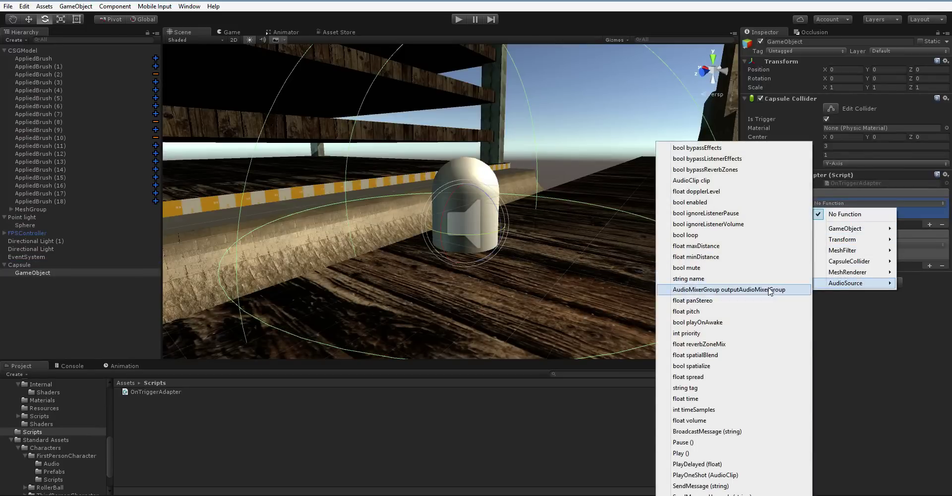
left_click(704, 453)
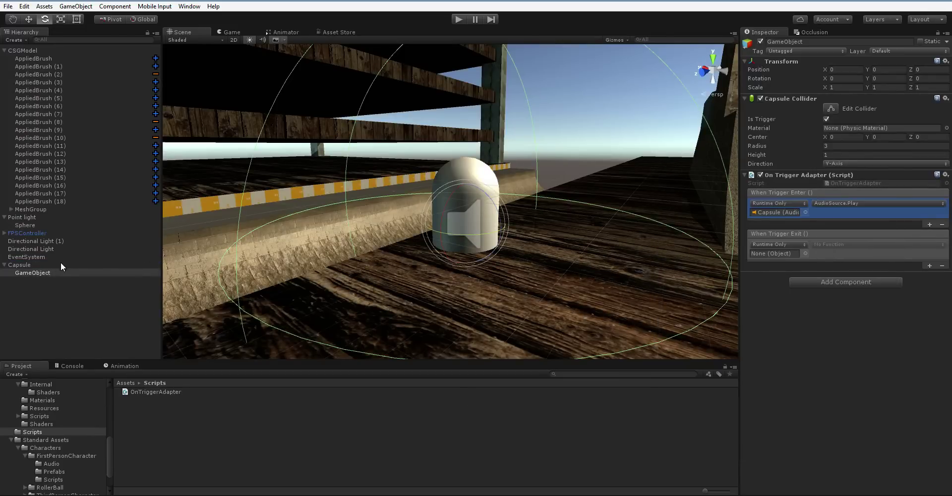
- Assign the Capsule to the When Trigger Exit entry and have it call AudioSource.Pause
left_click_drag(42, 265, 776, 253)
left_click(820, 245)
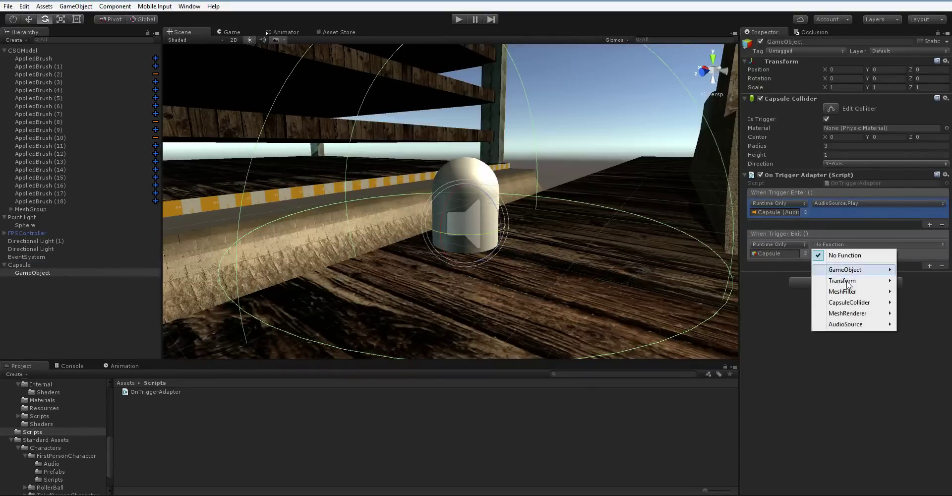
mouse_move(853, 323)
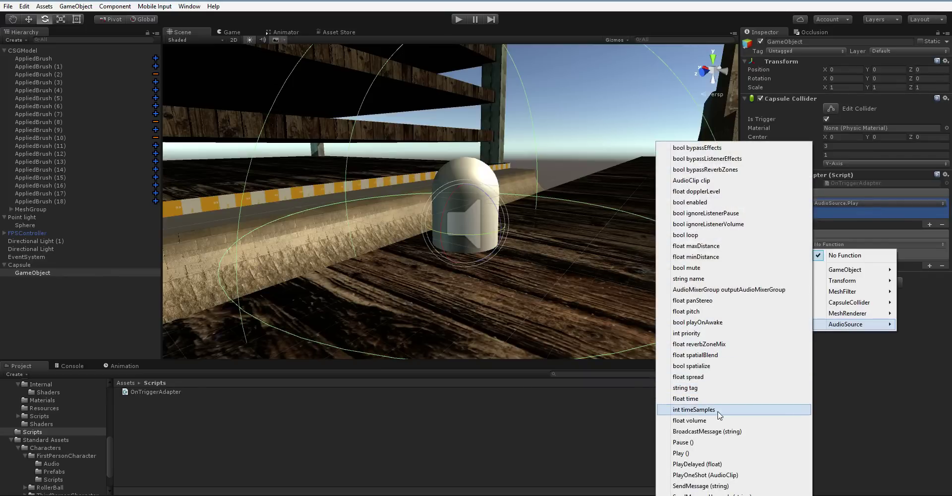
left_click(708, 442)
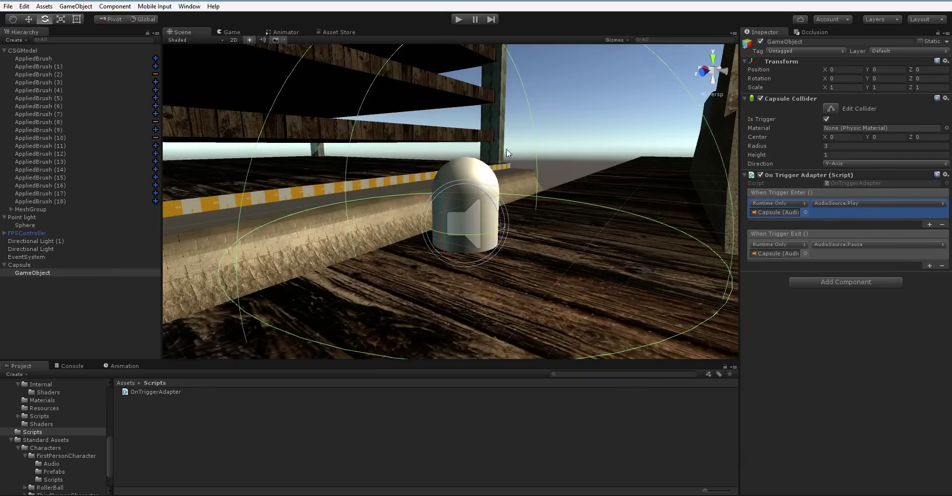
- Run the scene in play mode, pausing it to bring up the Console before resuming
left_click(459, 19)
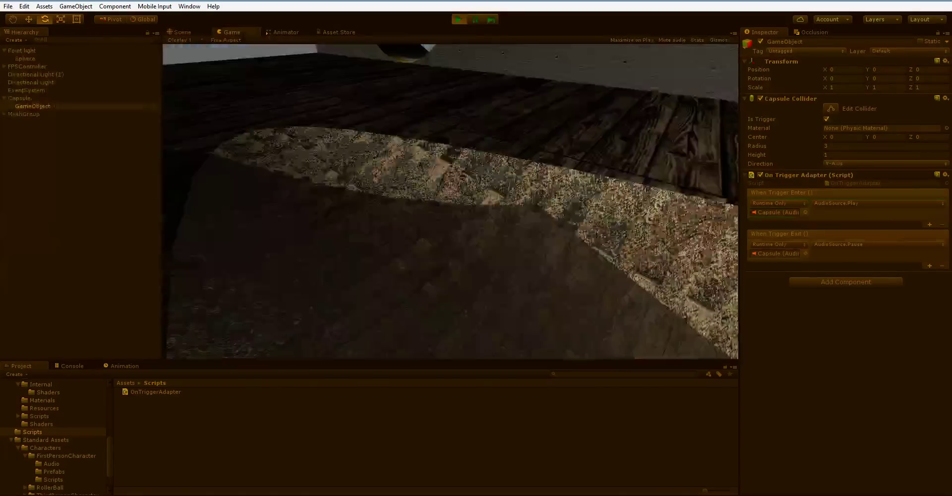
key("ctrl+shift+p")
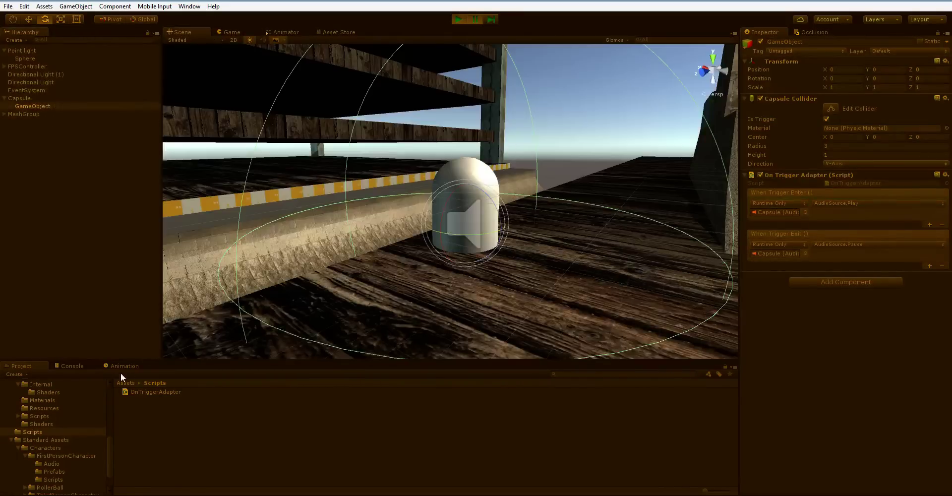
left_click(70, 366)
left_click(474, 20)
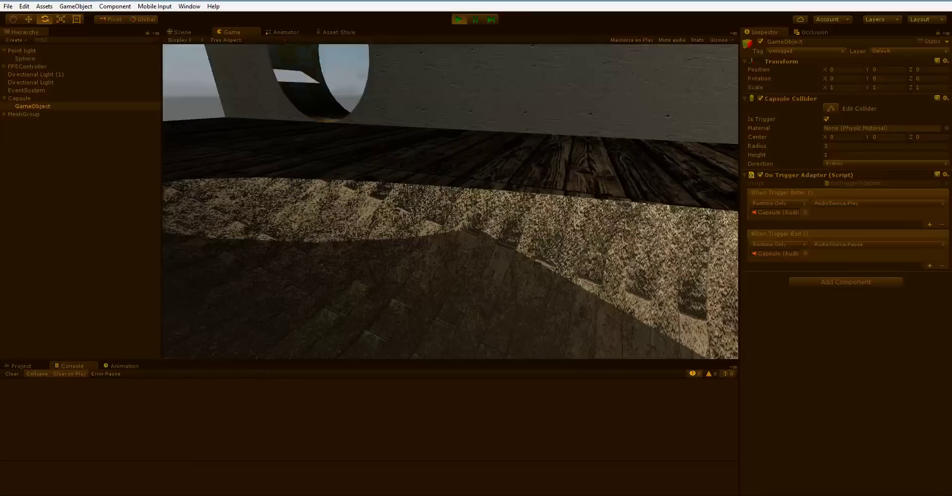
- Walk the player up to the capsule and back away twice to test the trigger events, then end play mode
key("w")
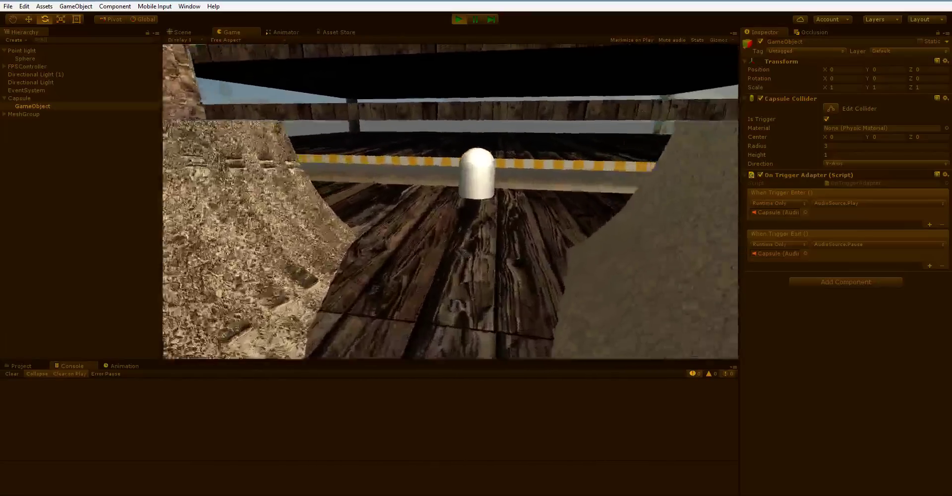
key("w")
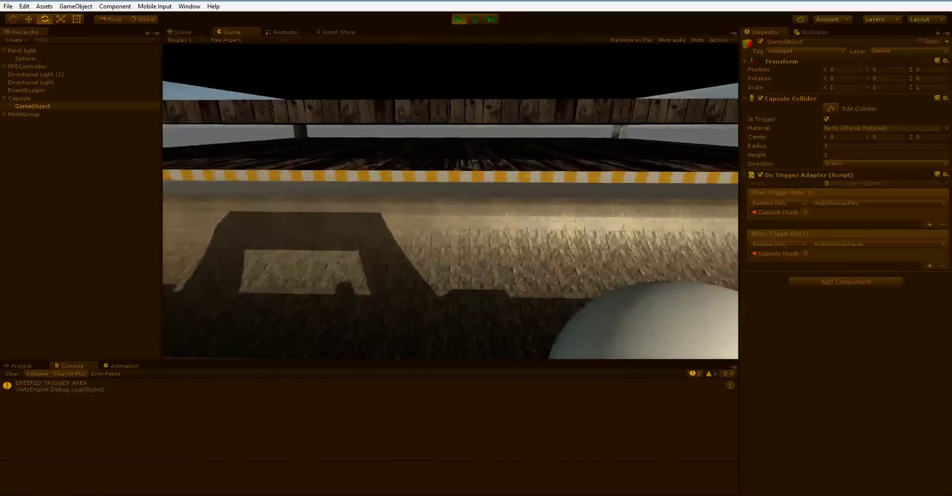
key("a")
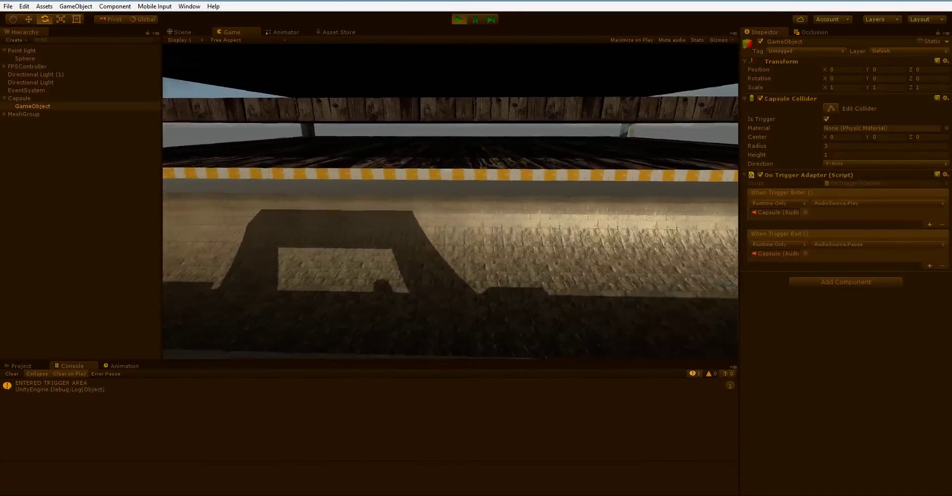
key("s")
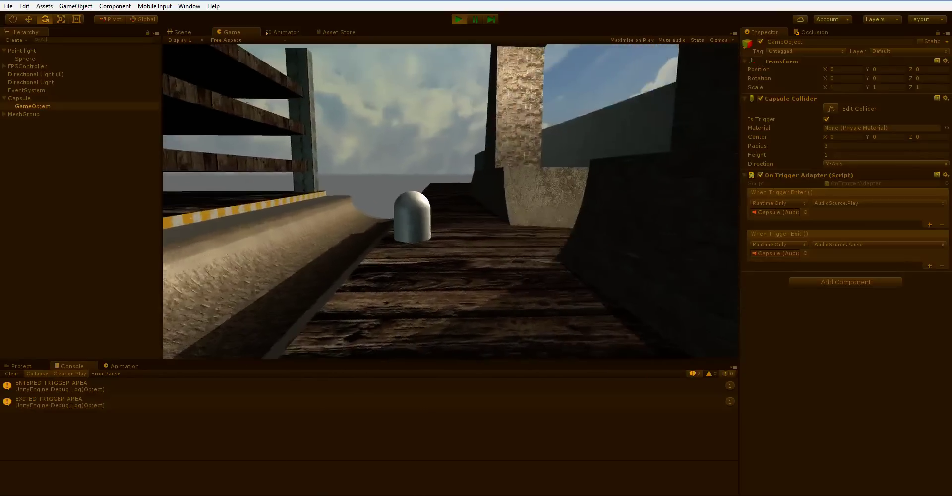
key("w")
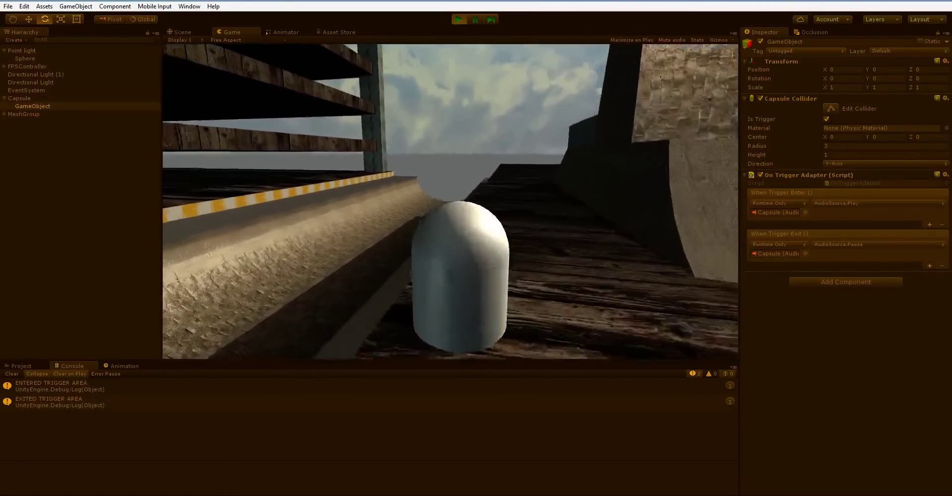
key("s")
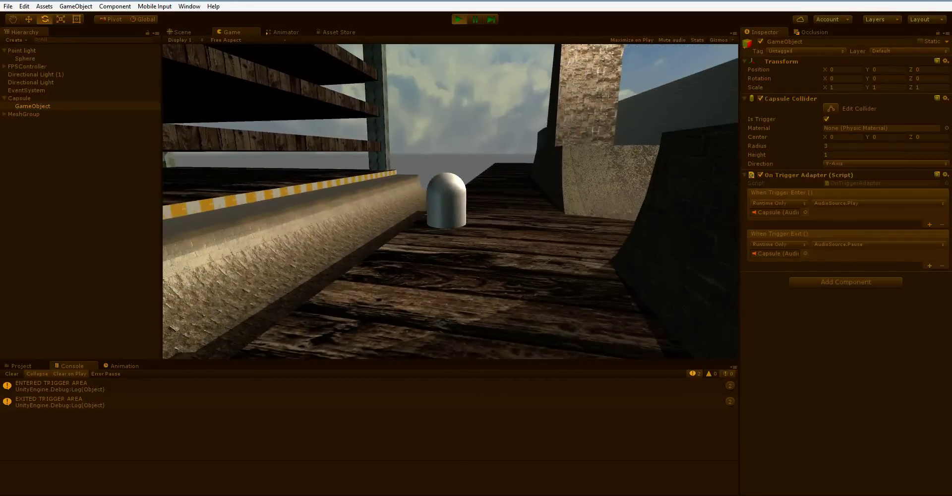
key("ctrl+p")
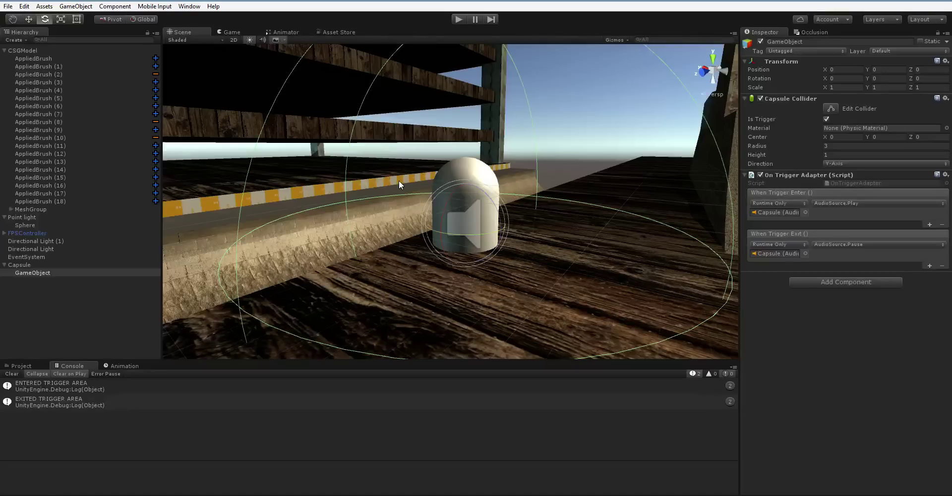
- Rename the FPSController object as Player
middle_click_drag(398, 184, 385, 212)
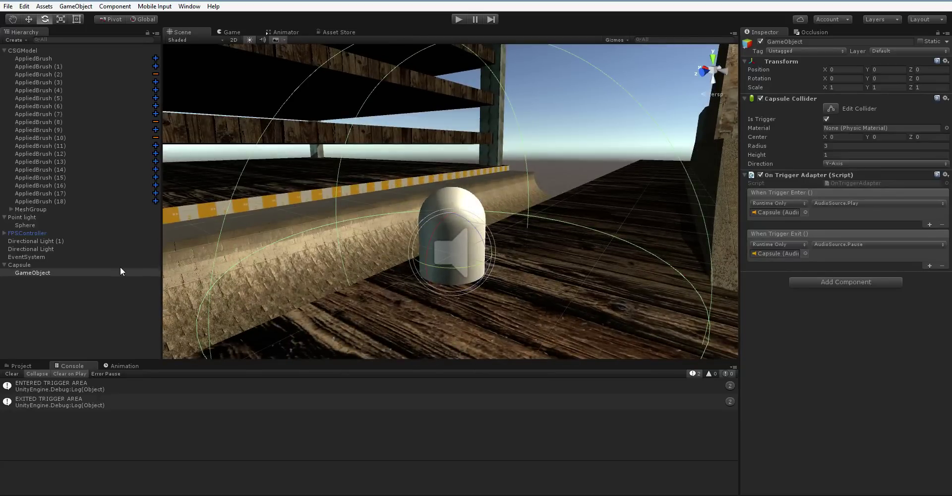
left_click(5, 233)
left_click(17, 233)
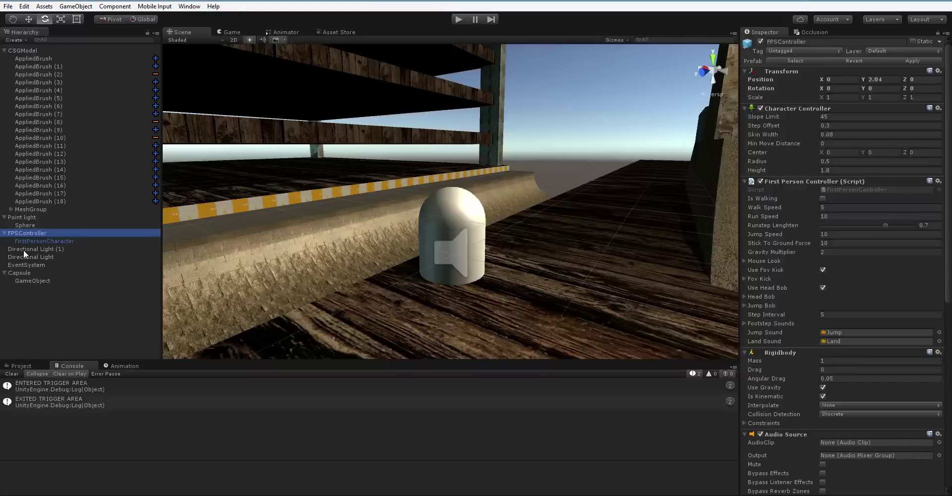
left_click(51, 241)
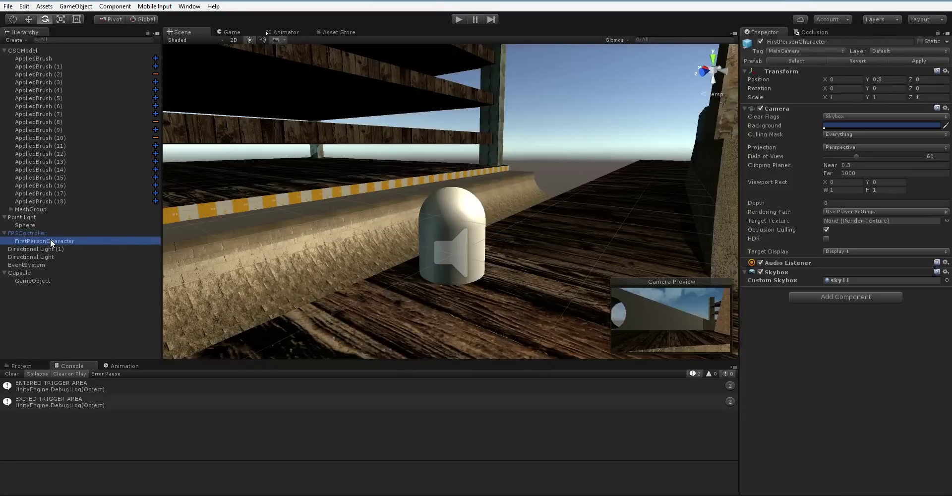
double_click(53, 234)
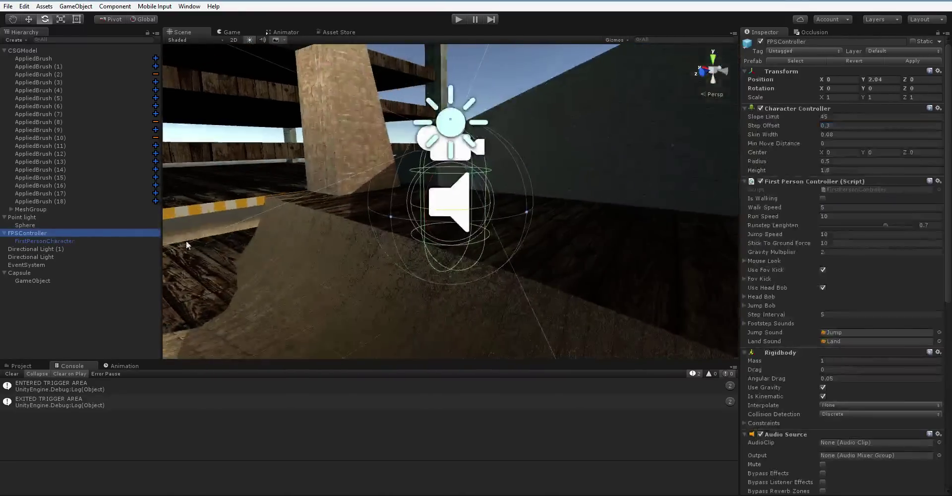
left_click(75, 239)
left_click(74, 233)
left_click(820, 42)
type("Player")
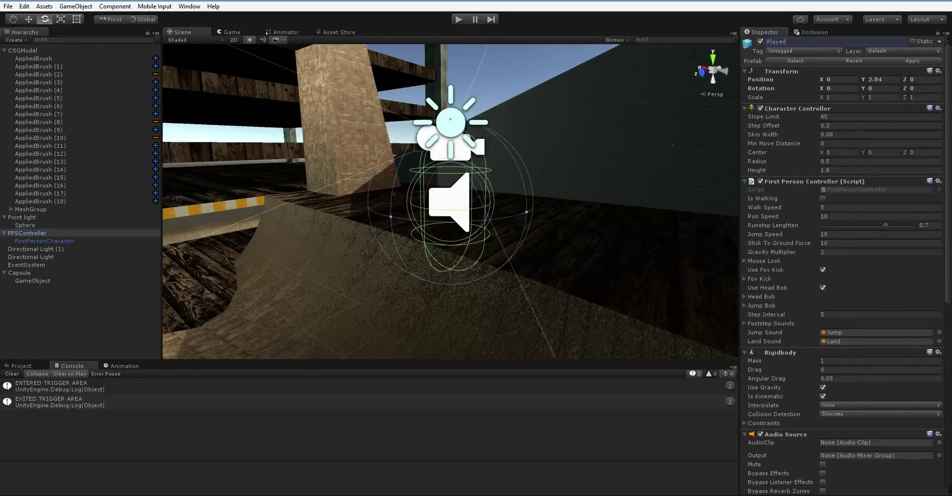
key("Return")
- Switch to MonoDevelop and add the condition if (other.name == "Player") at the start of OnTriggerEnter
key("alt+Tab")
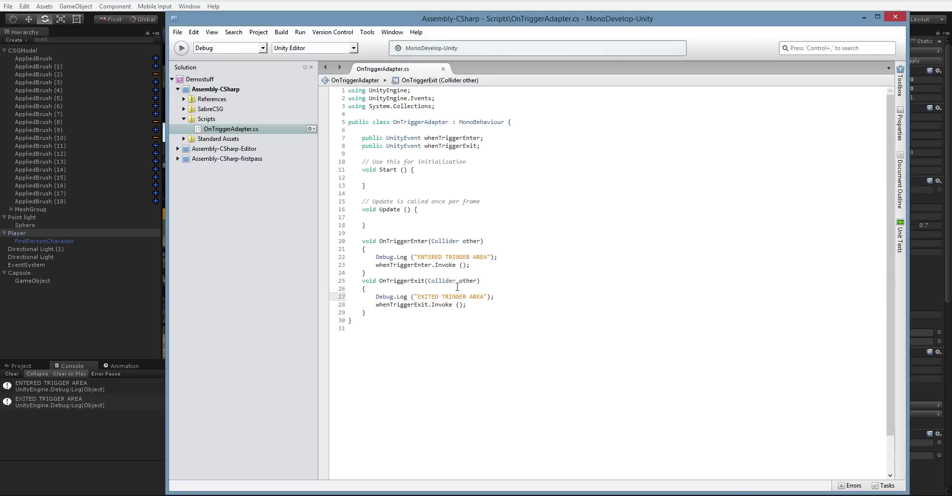
left_click(489, 240)
key("Down")
key("Return")
type("if (other.")
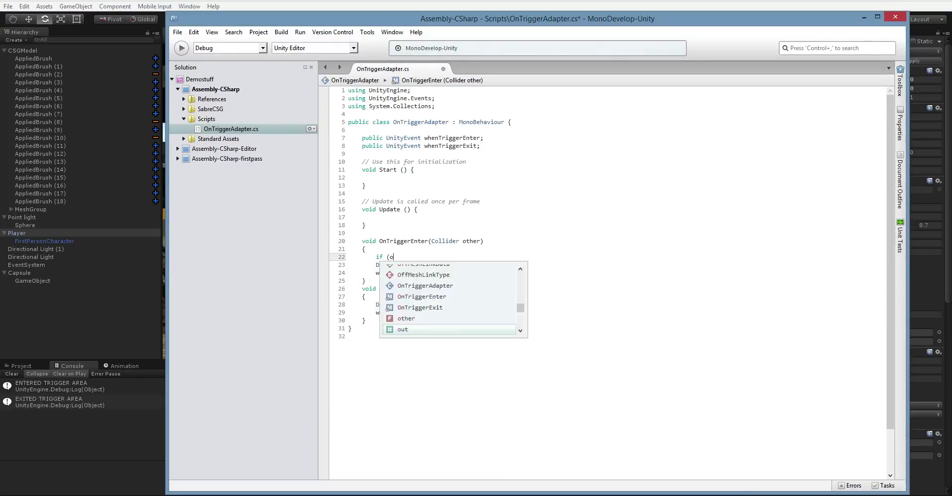
key("Down")
key("Down")
key("Down")
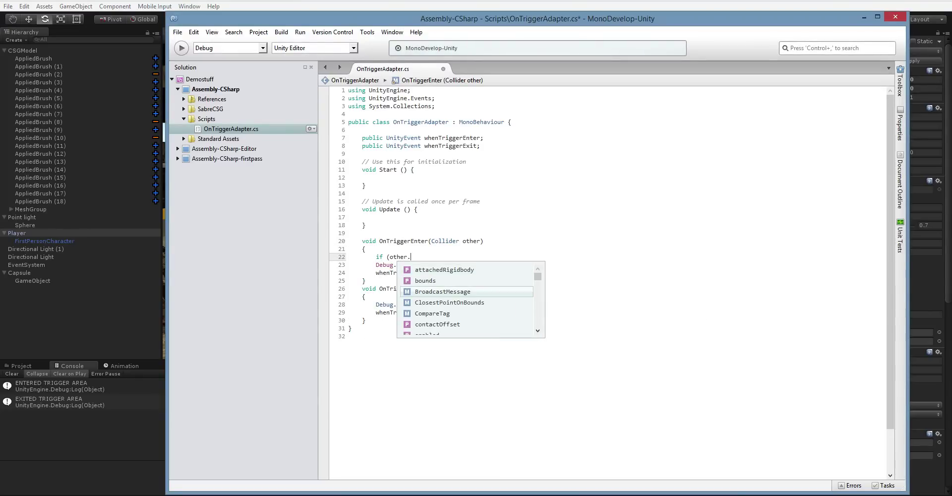
type("na")
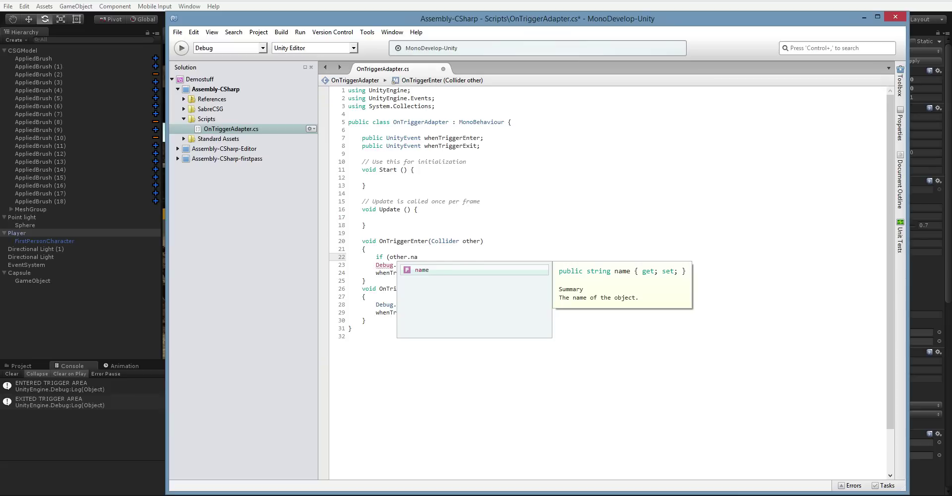
key("Return")
type("== \"Player\")")
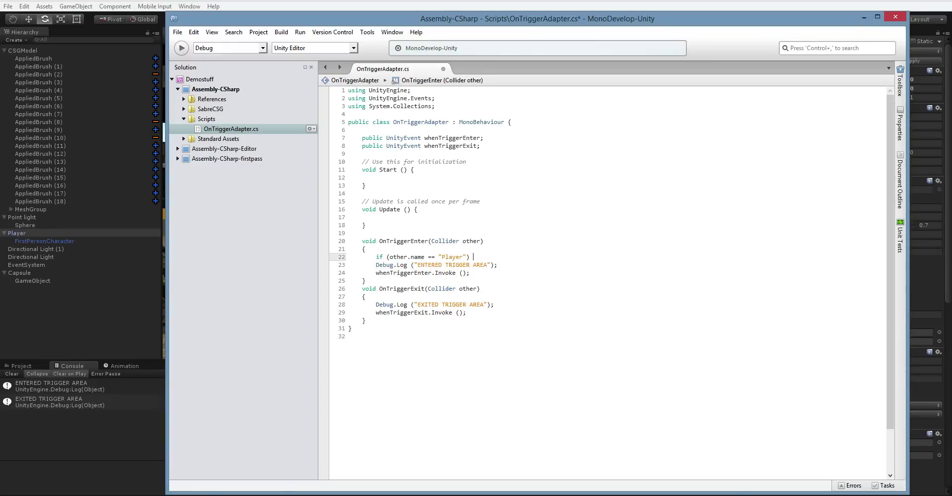
- Change the name comparison in OnTriggerEnter to != and add return; as the statement beneath it
key("BackSpace")
key("BackSpace")
key("BackSpace")
type("!=")
key("End")
key("Return")
type("return;")
- Copy the Player name check with its return to the start of OnTriggerExit and save the script
key("Up")
key("Home")
key("shift+Down")
key("shift+Down")
key("ctrl+c")
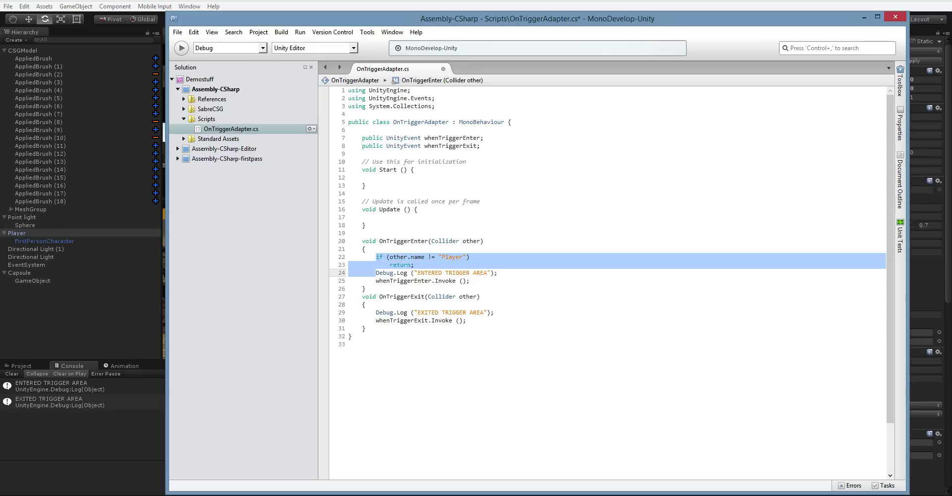
key("Down")
key("Down")
key("Down")
key("Down")
key("End")
key("Return")
key("ctrl+v")
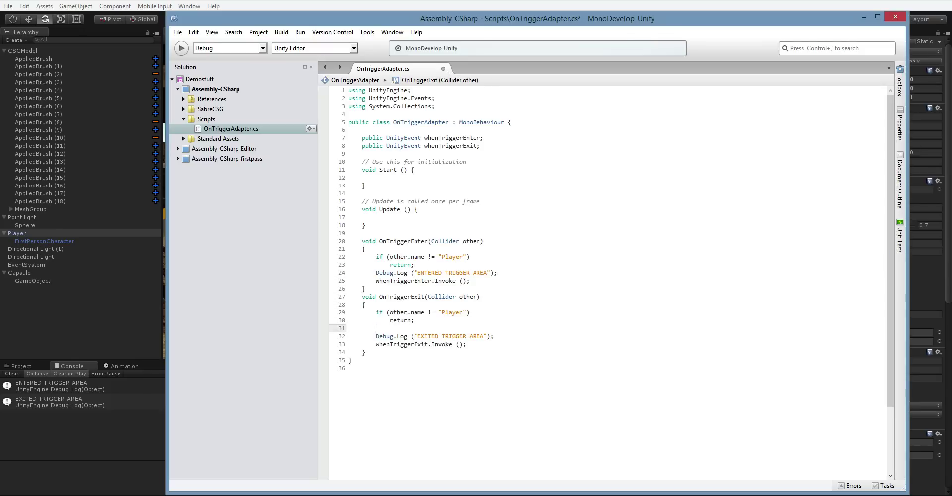
key("ctrl+s")
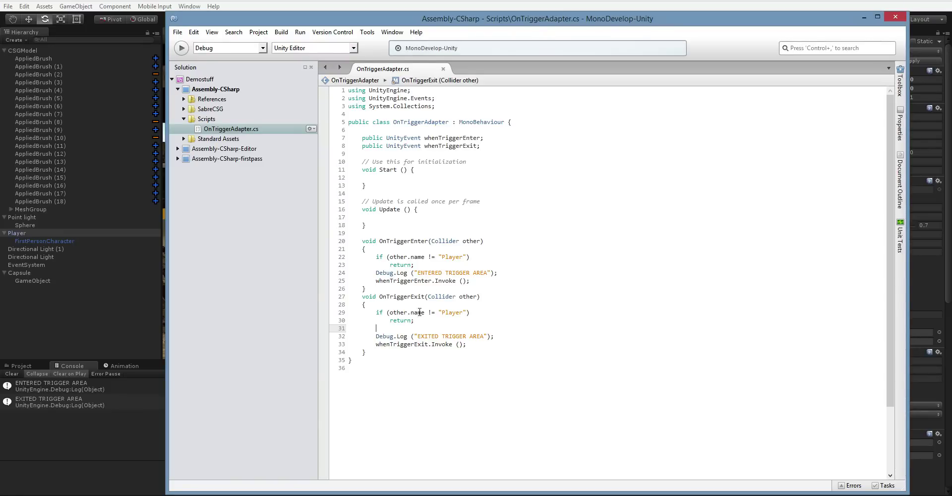
- Switch to Unity and test the Player check in play mode by walking to the capsule and away, then stop playing
left_click(115, 319)
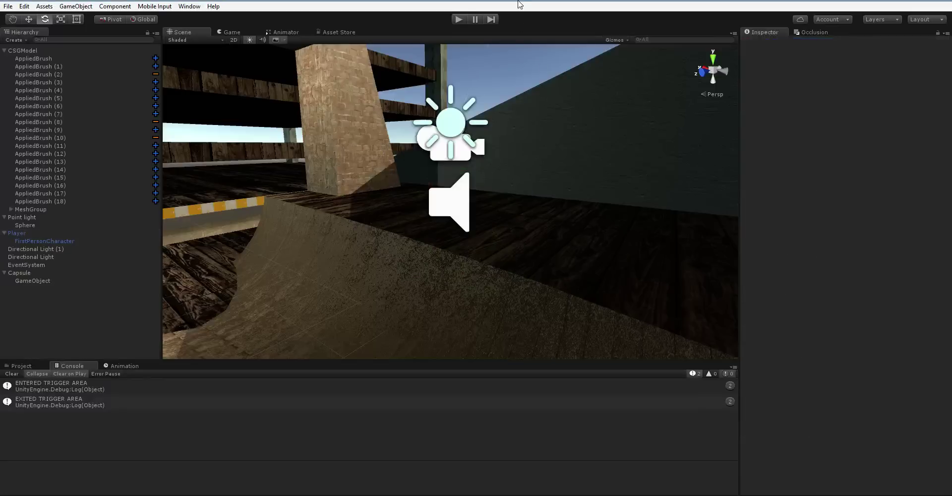
left_click(462, 20)
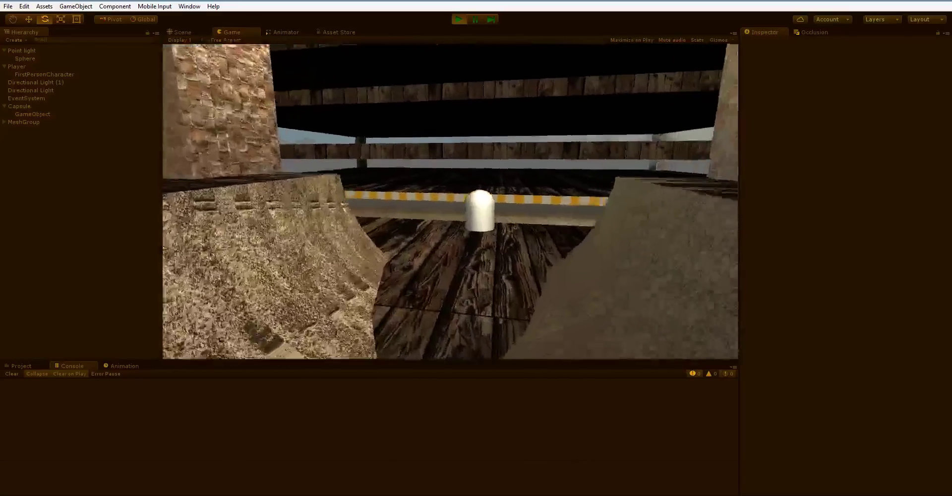
key("w")
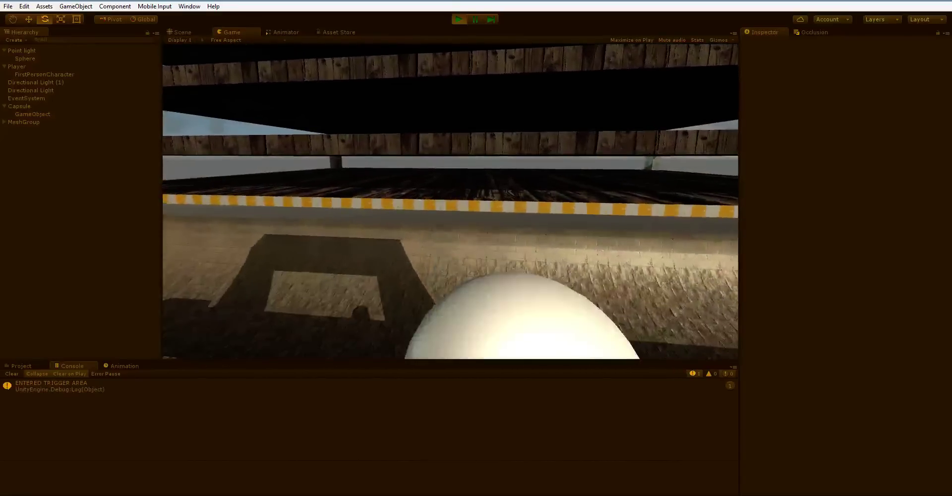
key("a")
key("s")
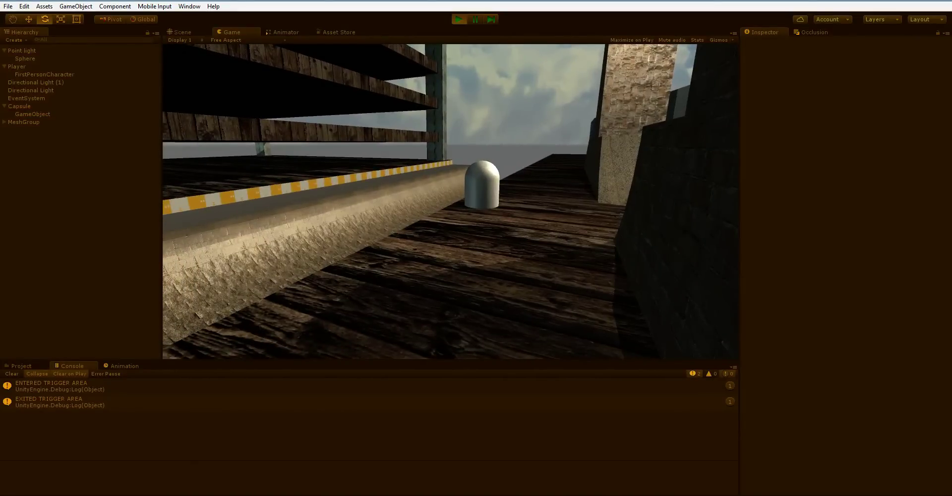
key("ctrl+p")
scroll(400, 165, "down", 6)
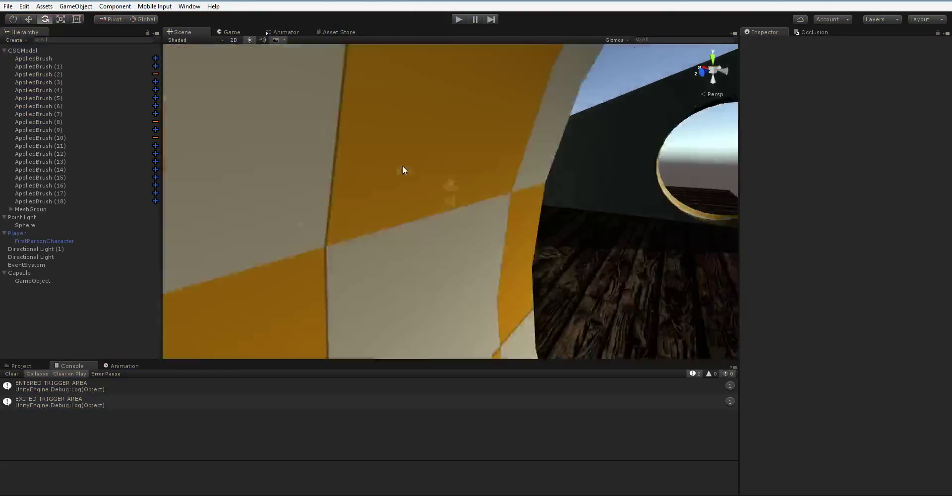
right_click_drag(402, 166, 327, 211)
key("w")
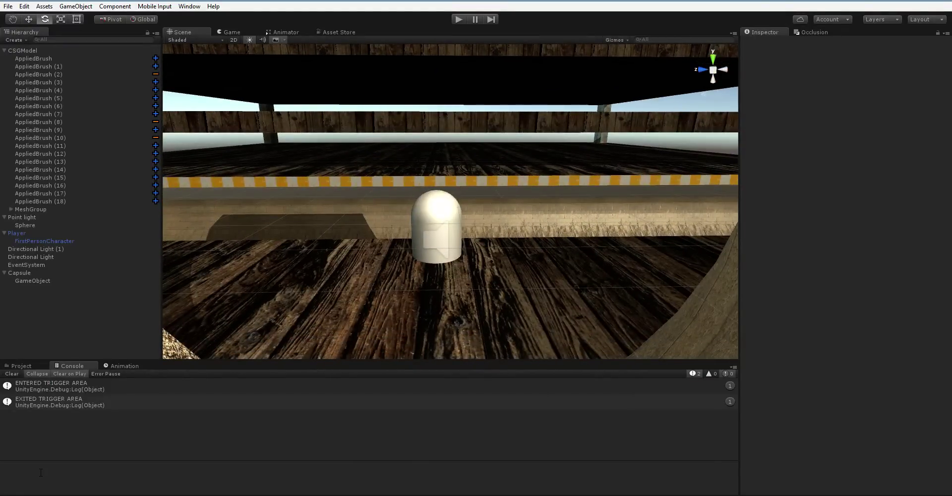
key("alt+Tab")
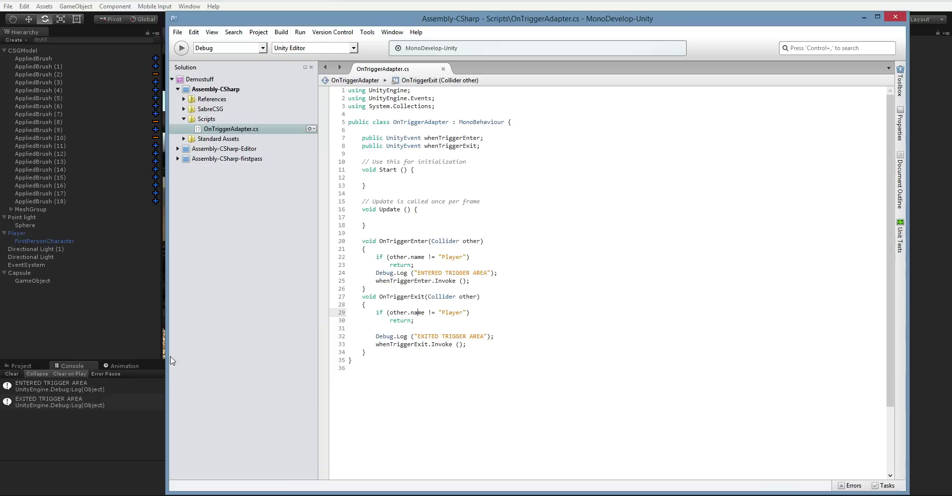
left_click(141, 325)
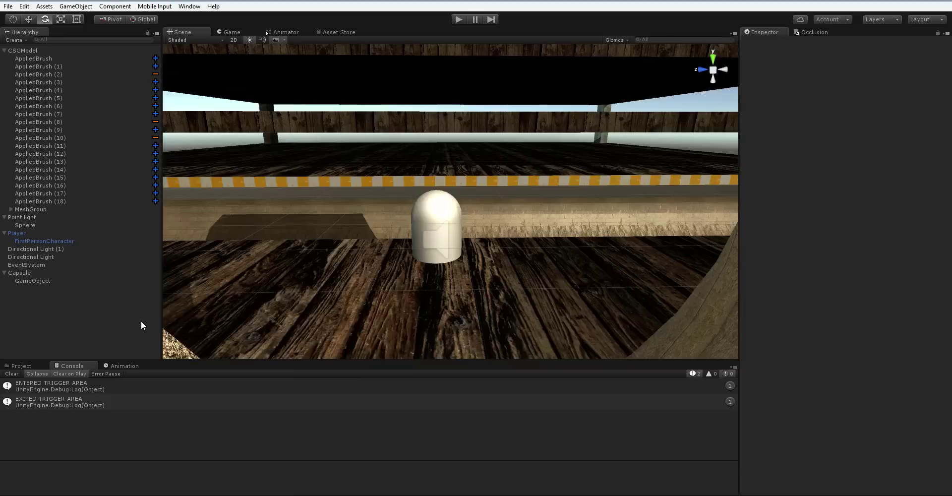
- Run the scene again and walk the player slowly into the capsule's trigger area and back out
left_click(458, 18)
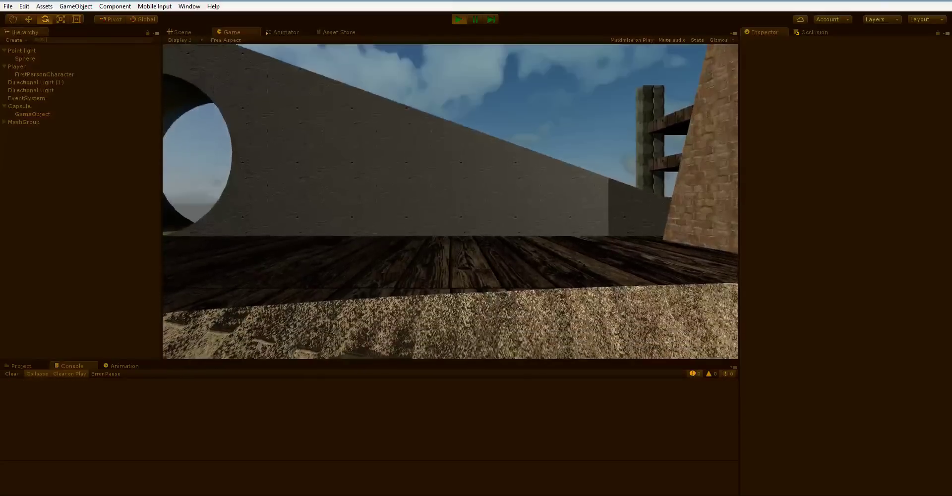
key("w")
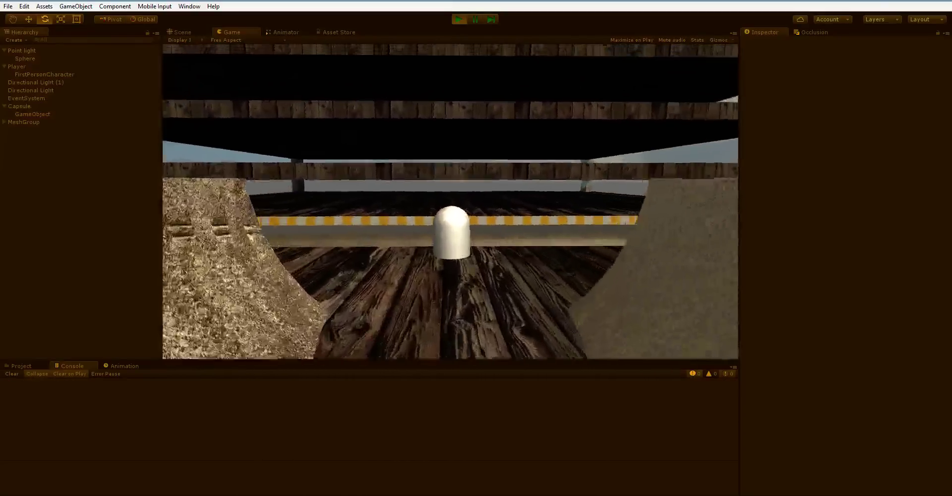
key("w")
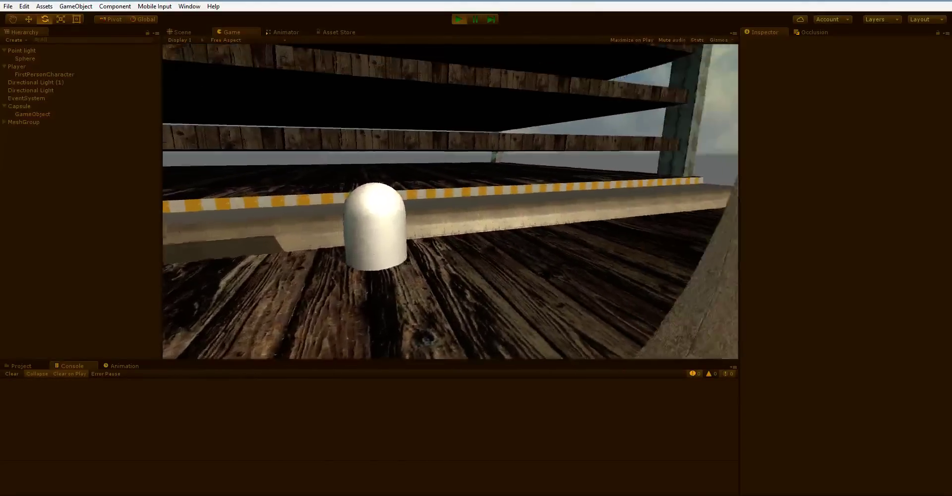
key("w")
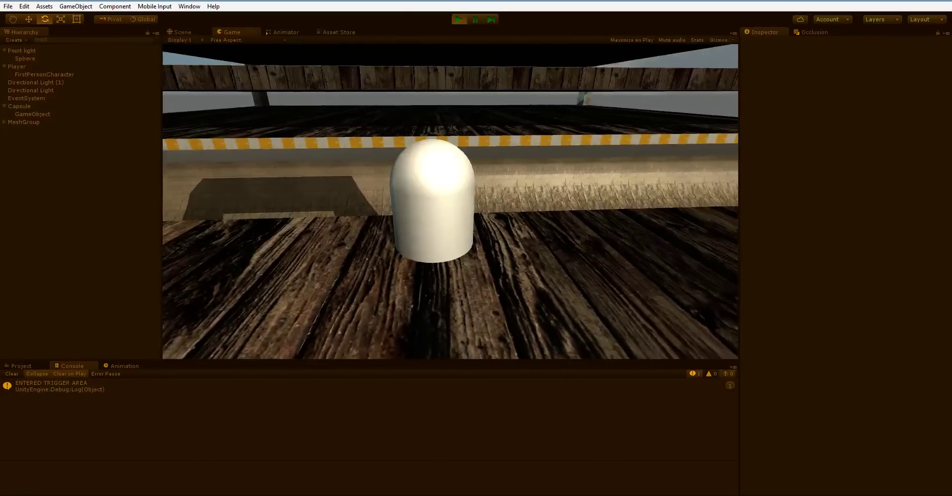
key("w")
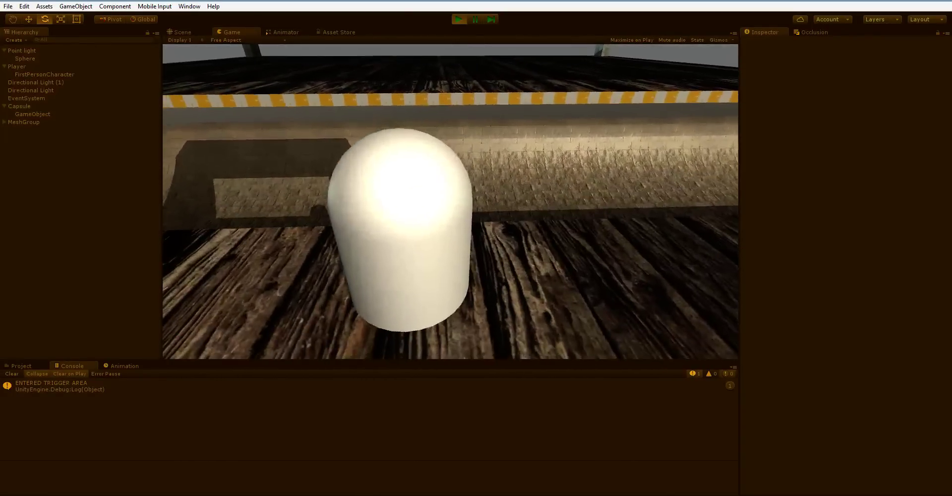
key("s")
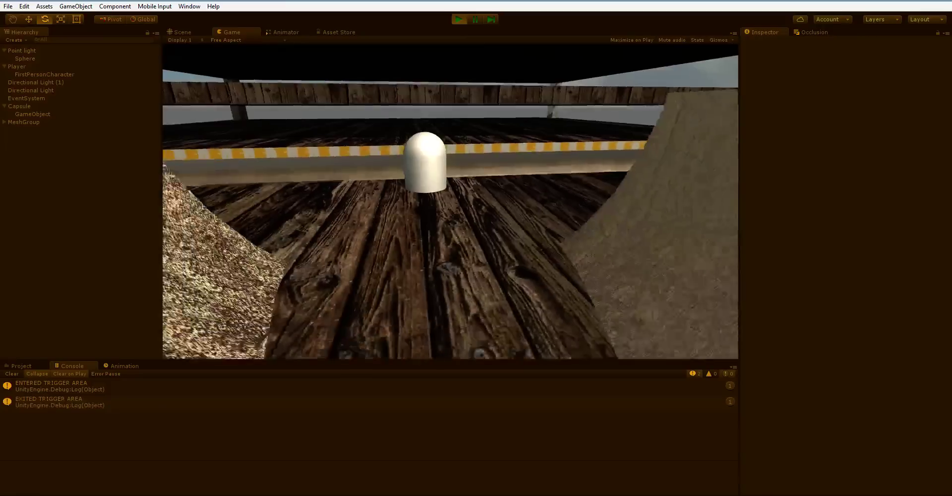
key("s")
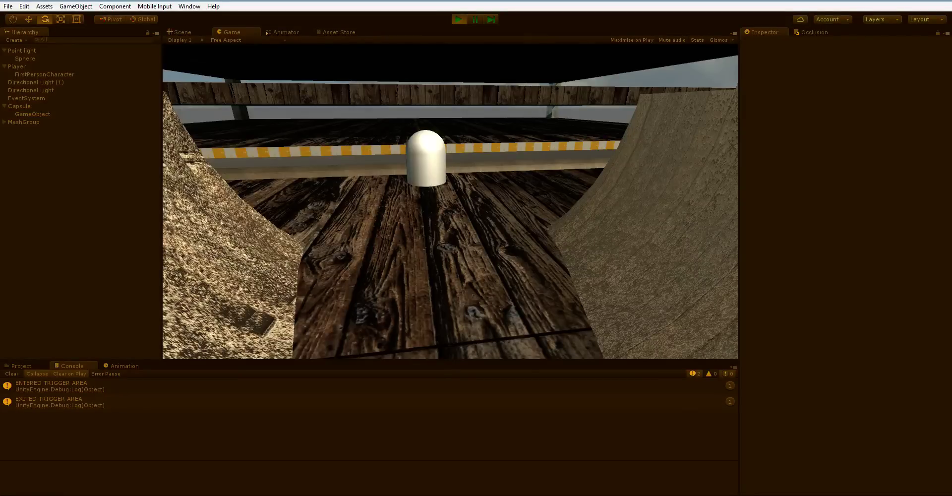
- Walk the player through the capsule's trigger area and out again, circling away across the wooden platform
key("w")
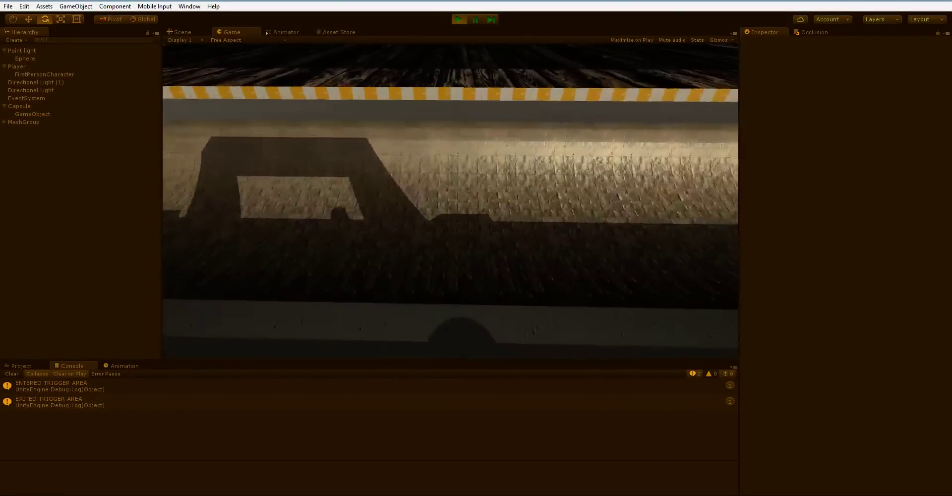
key("w")
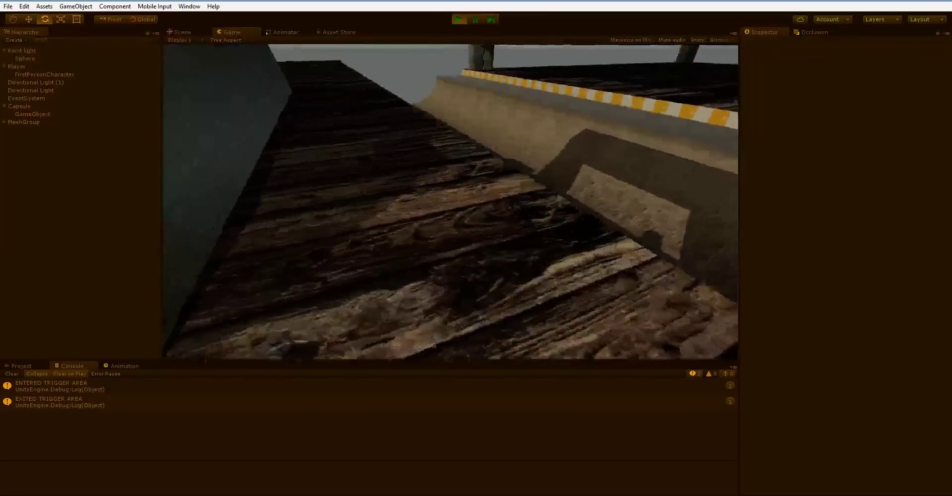
key("w")
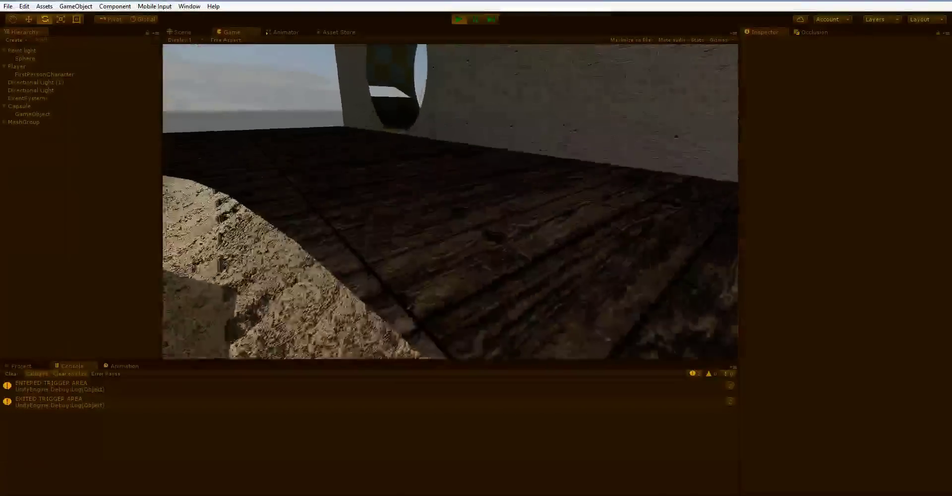
key("w")
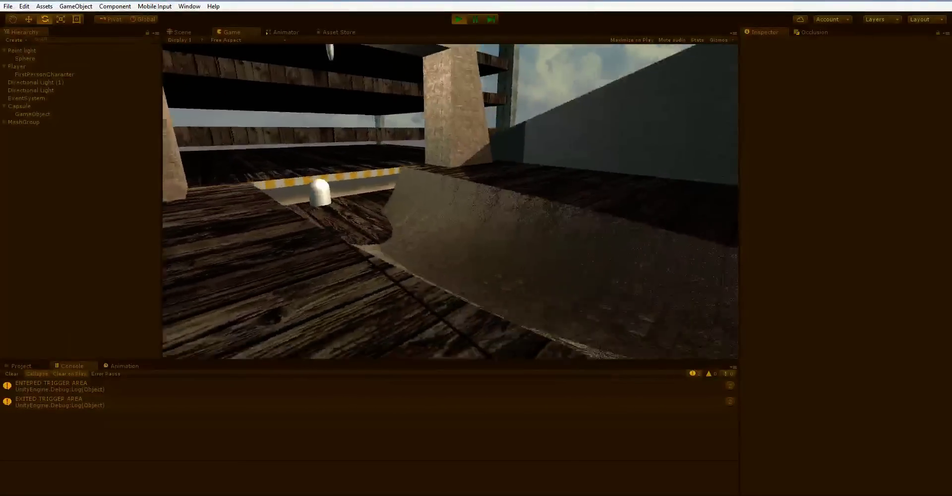
- Line the player up with the curved ramp, walk back into the capsule's trigger area and turn around beside the capsule
key("d")
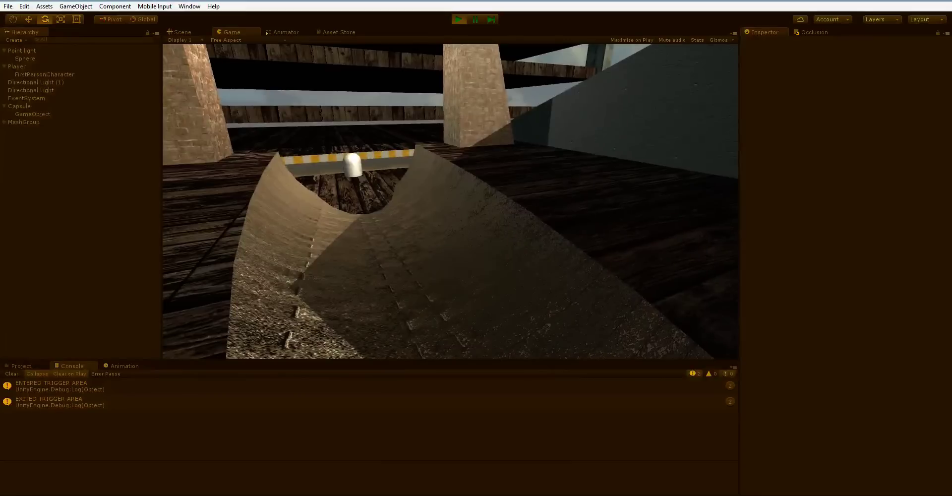
key("w")
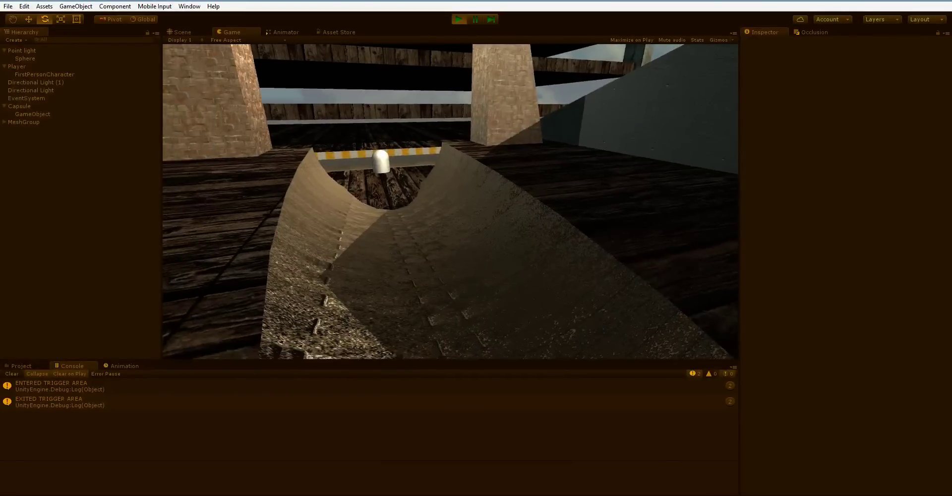
key("w")
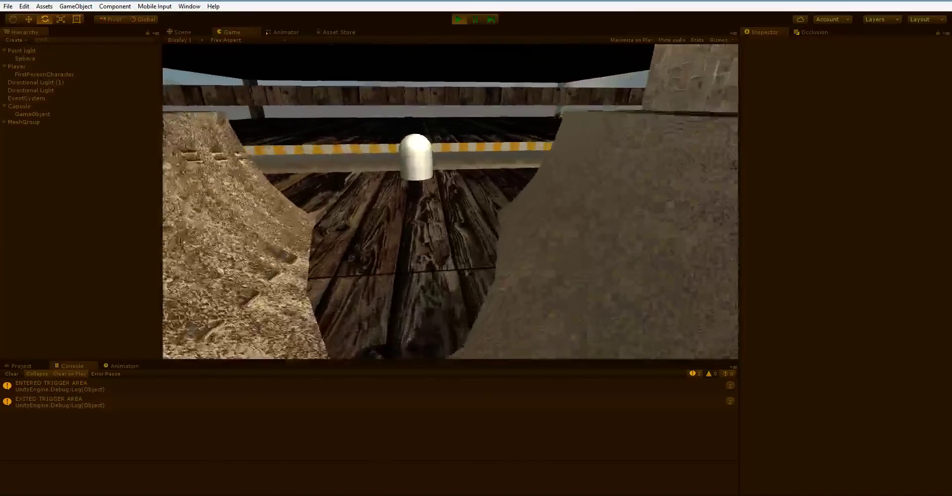
key("w")
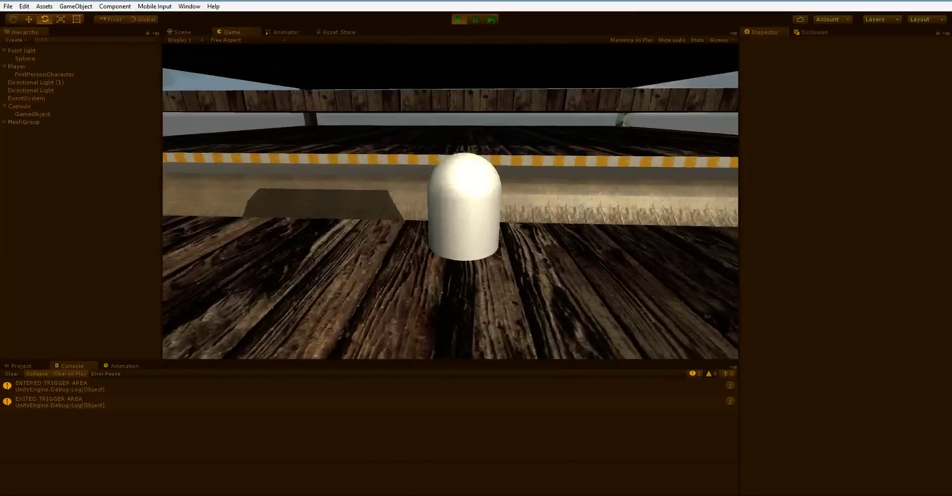
key("w")
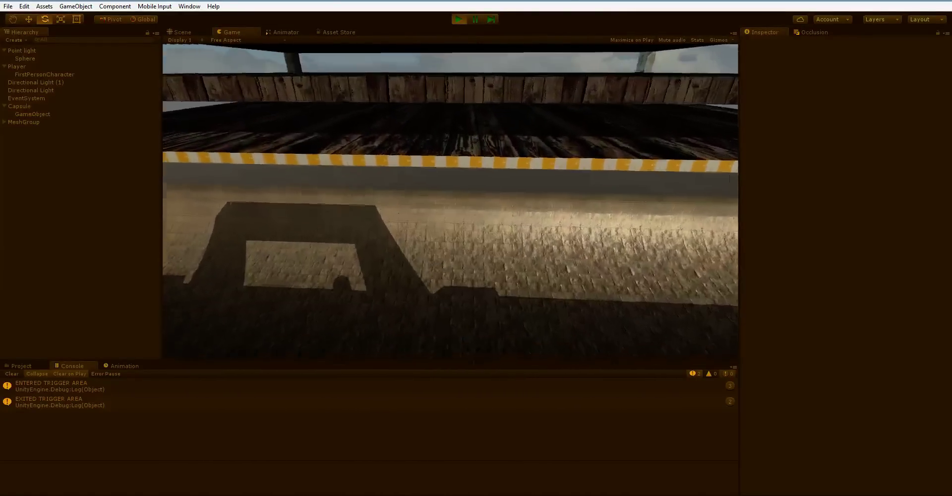
key("w")
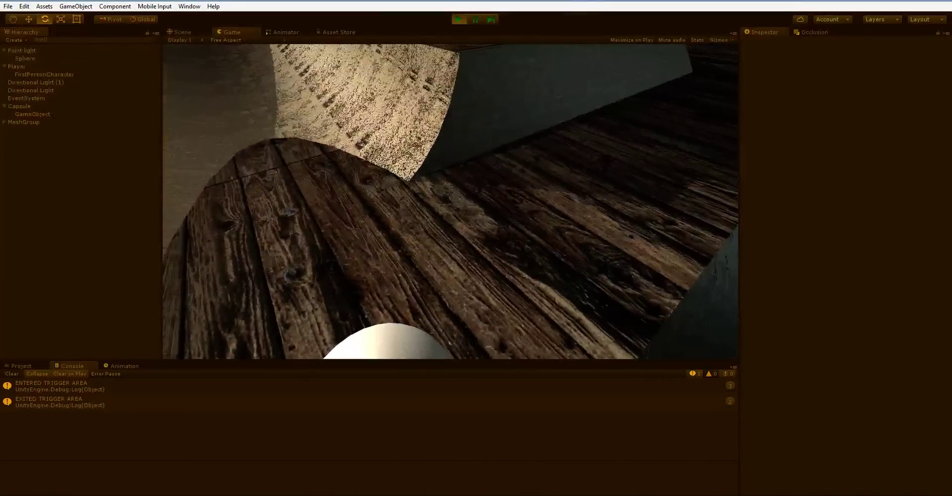
key("w")
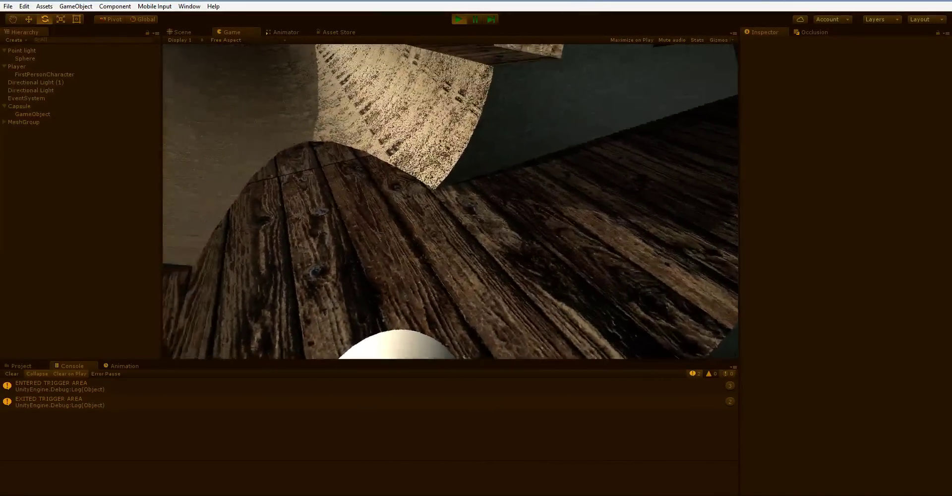